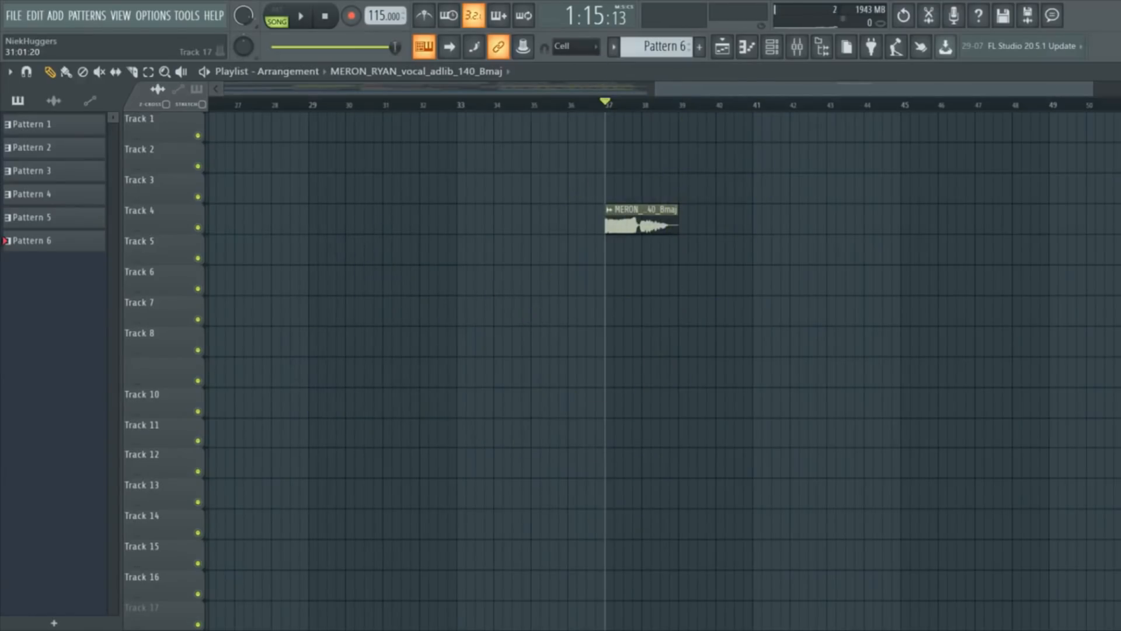
Play the vocal adlib from bar 37, then play the song to hear the vocal loop's effects.
key("space")
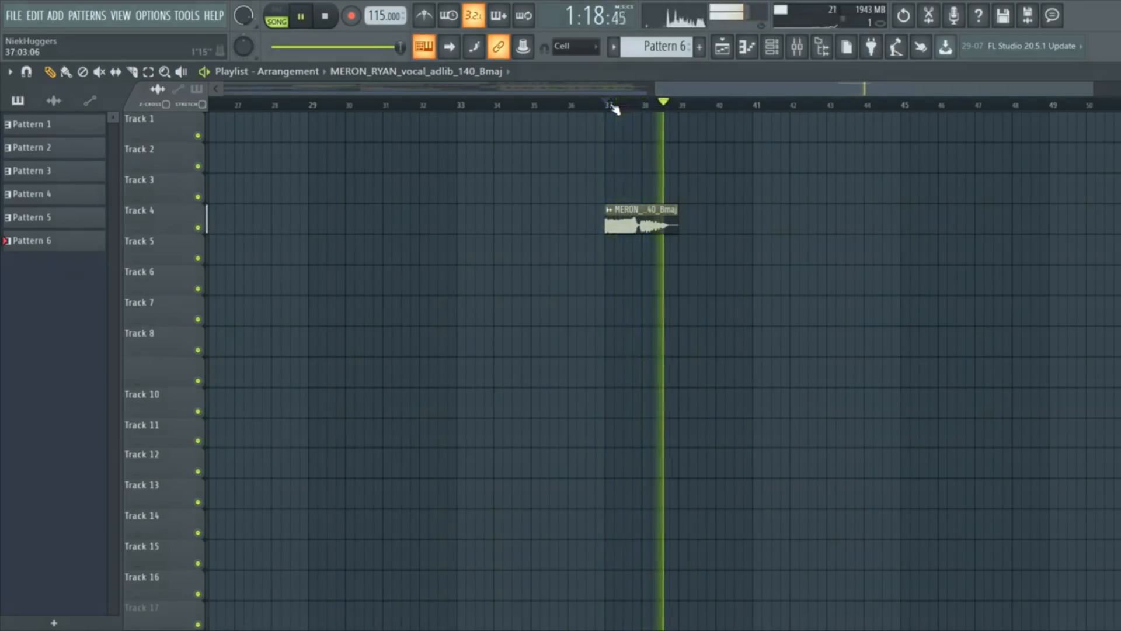
key("space")
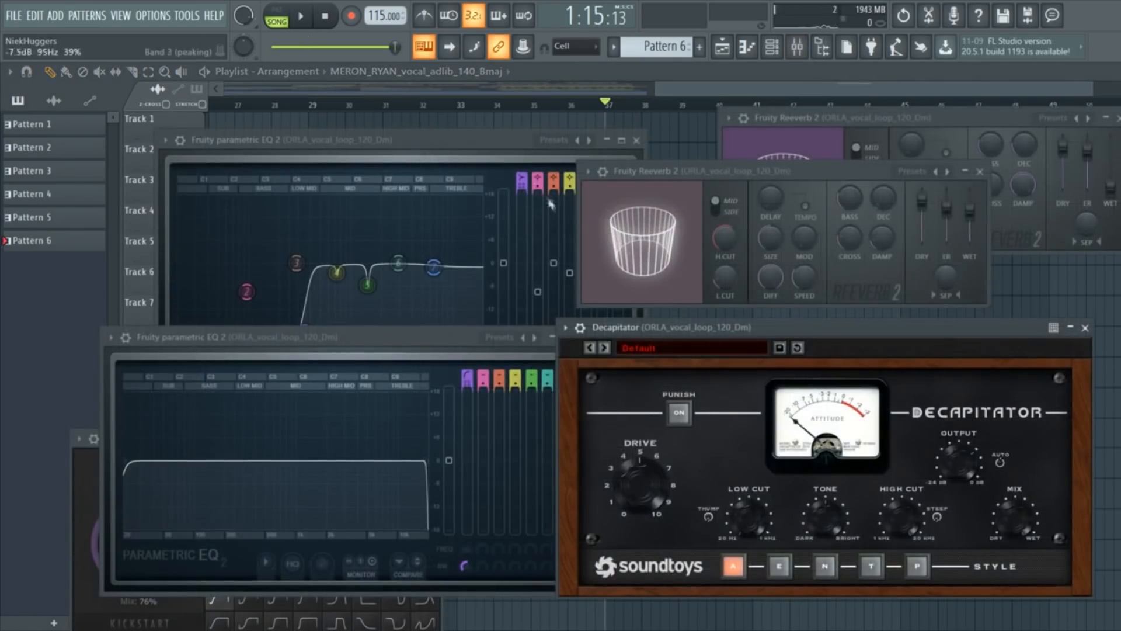
left_click(309, 32)
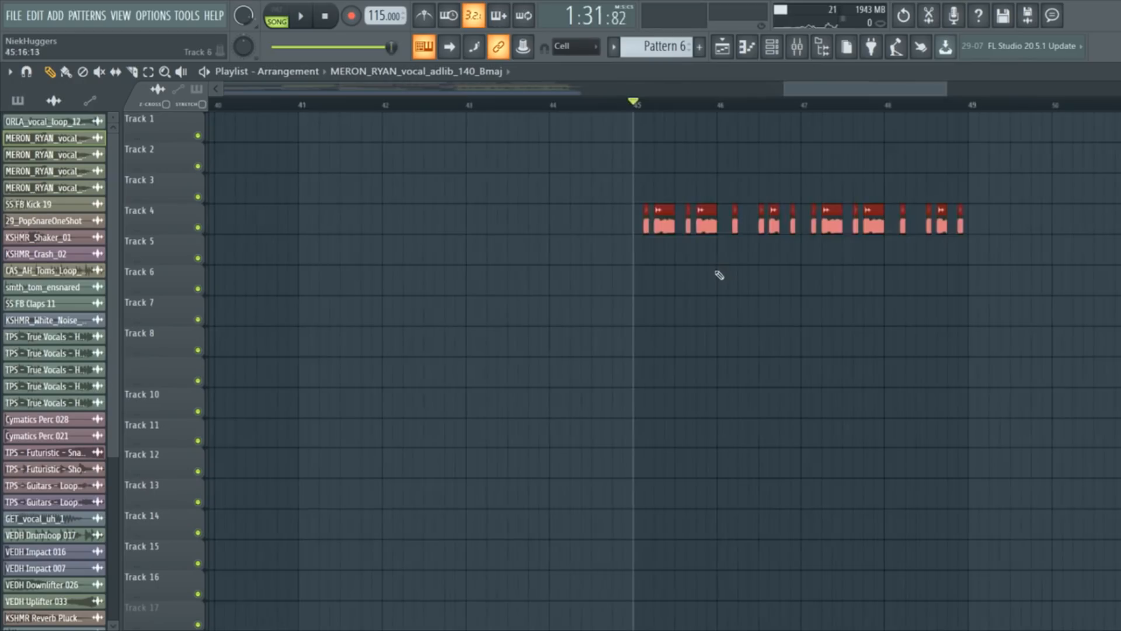
Loop bars 45–49 around the chopped vocal slices and play the loop.
key("space")
left_click_drag(602, 105, 1042, 105)
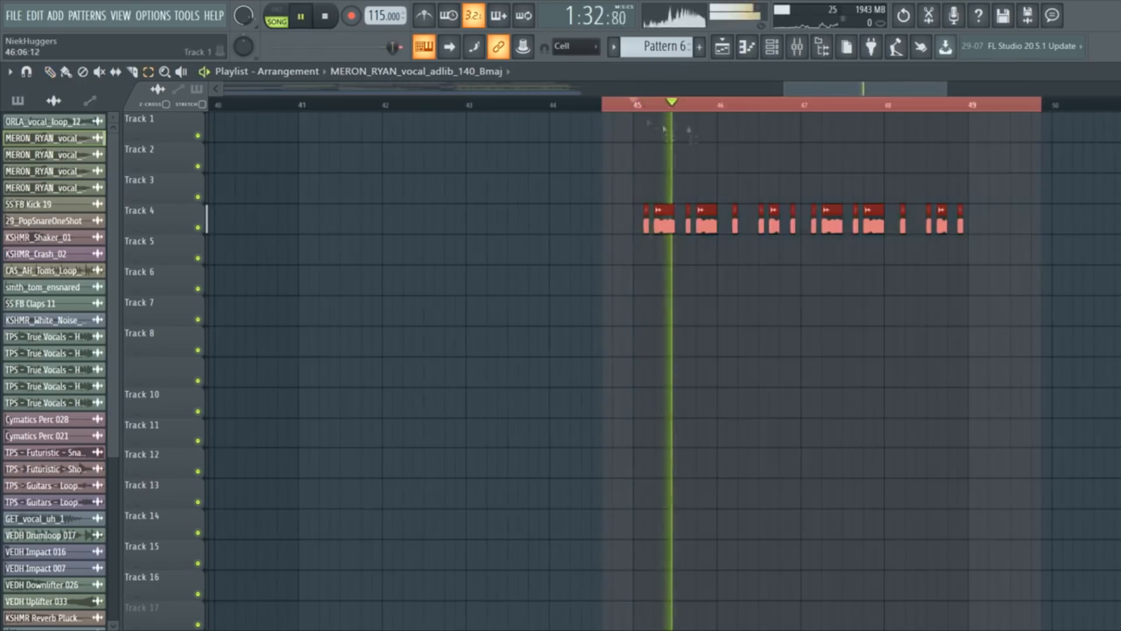
left_click(53, 100)
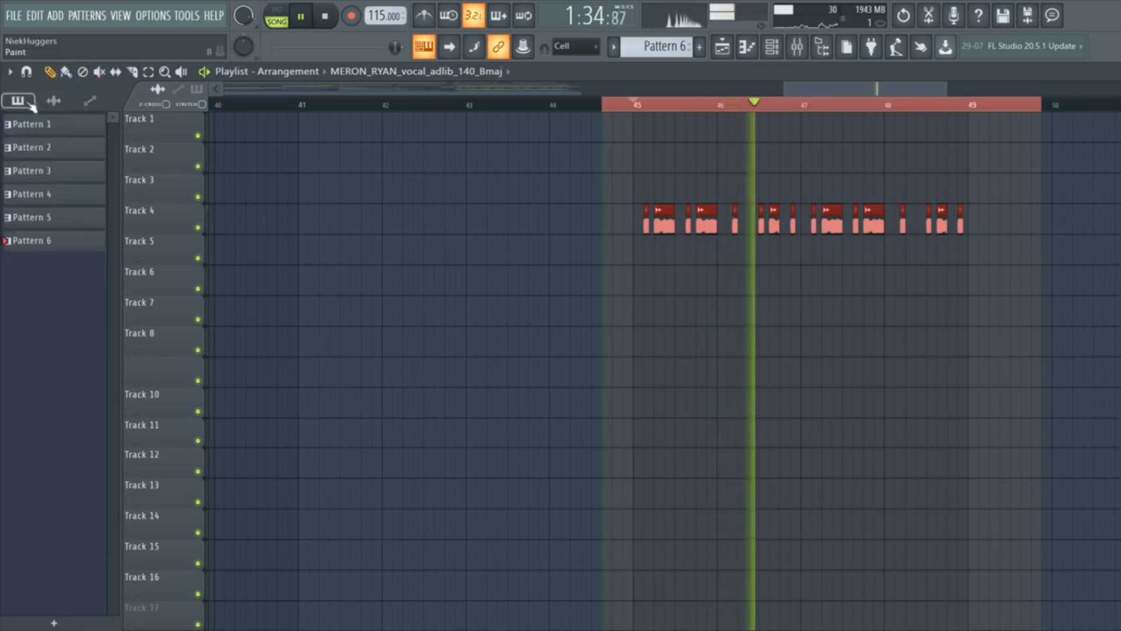
key("space")
key("space")
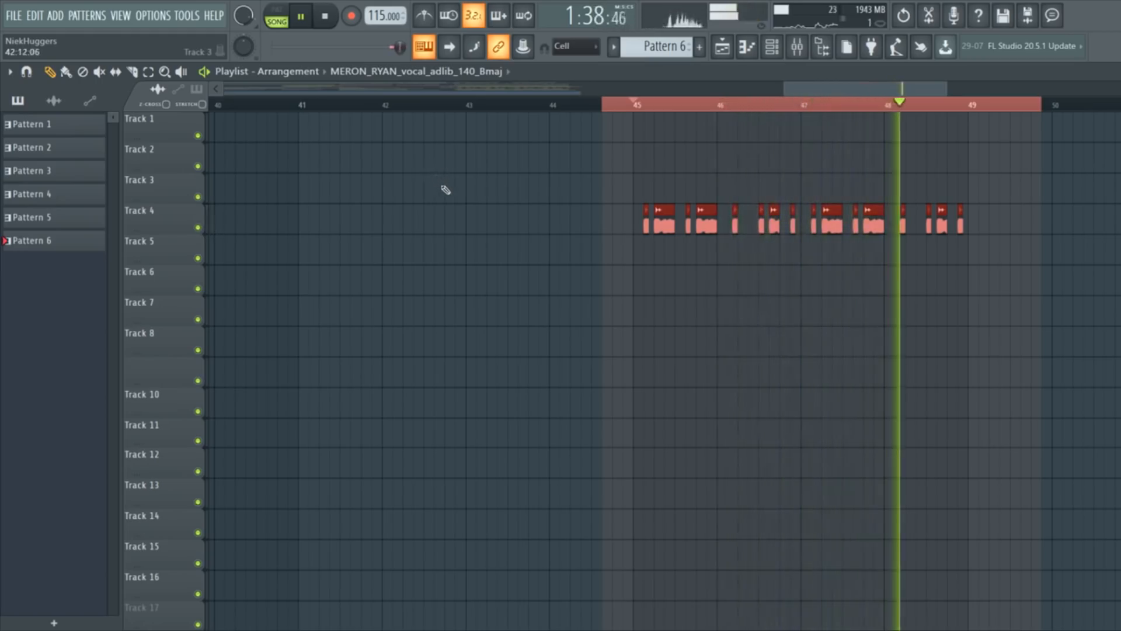
key("space")
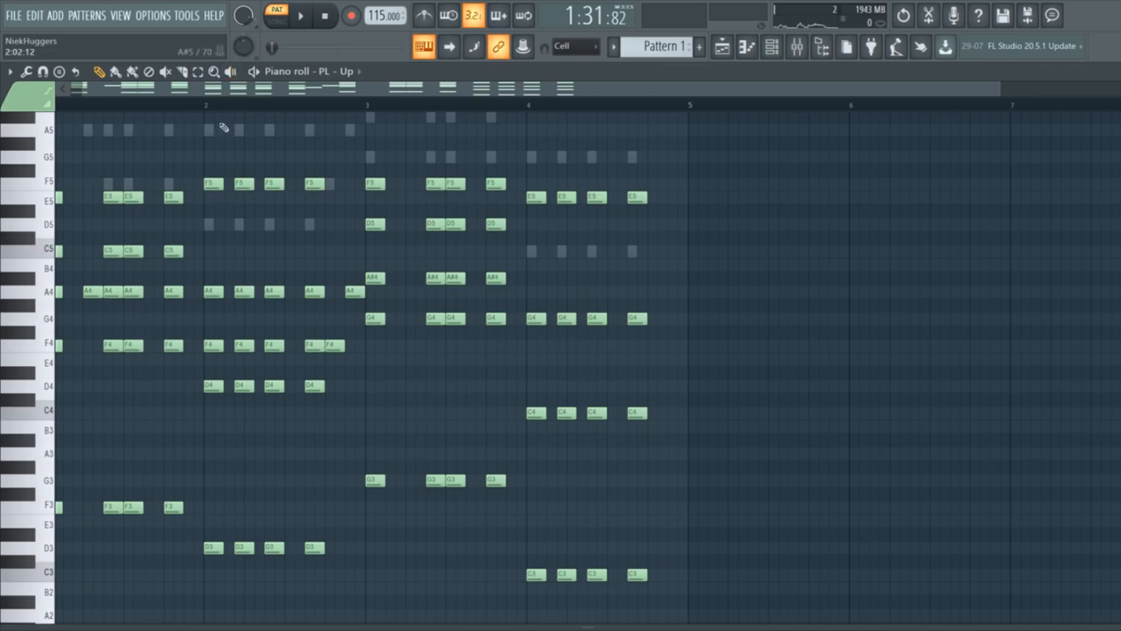
Play the PL - Up chord pattern and bring its Fruity Reeverb 2 settings forward.
key("space")
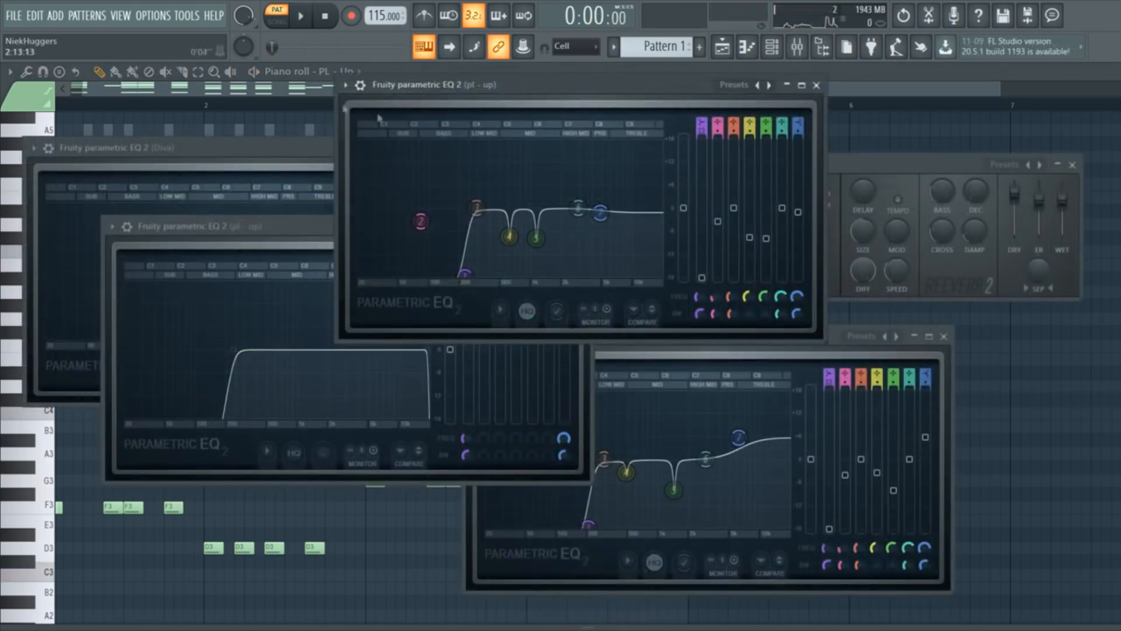
left_click(834, 171)
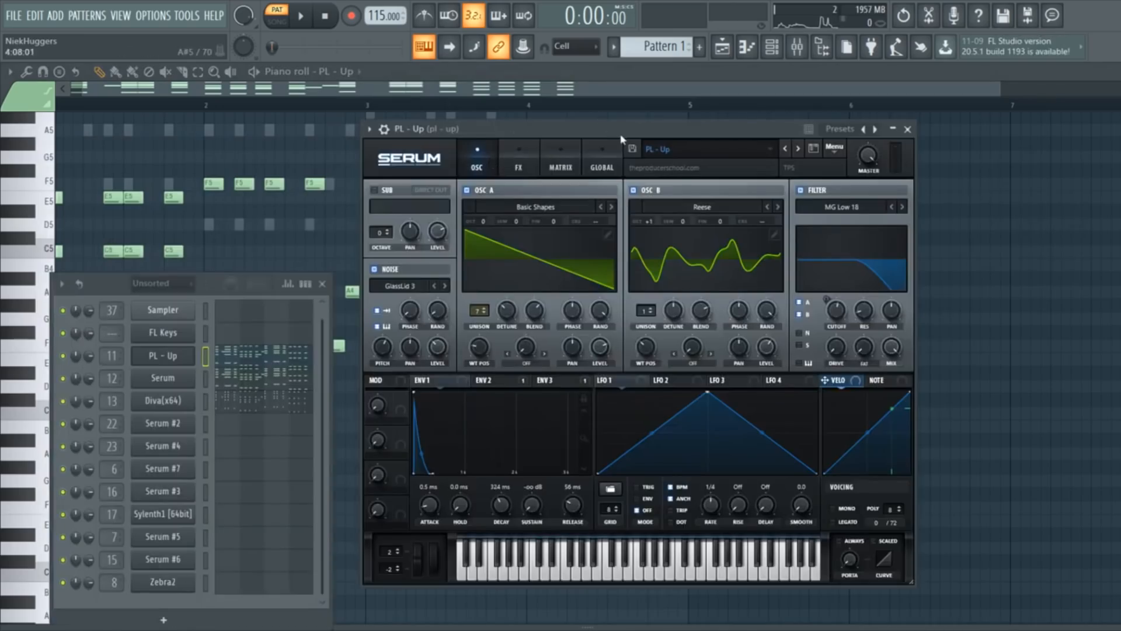
Open the Serum and Diva chord-layer synths and briefly play the chord pattern.
left_click(162, 378)
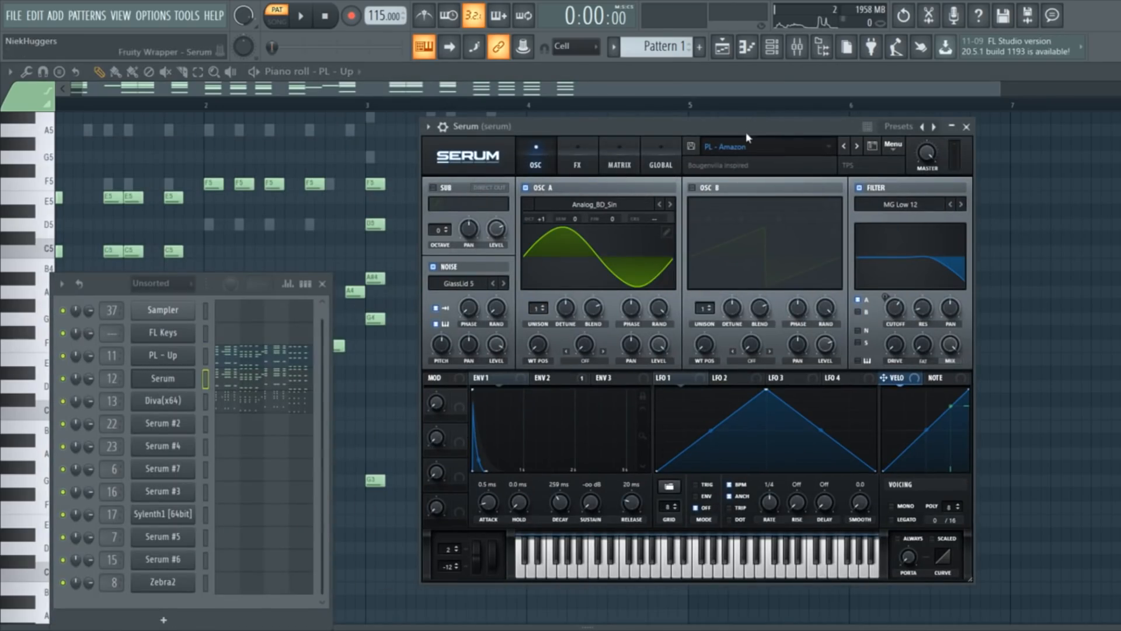
left_click(176, 401)
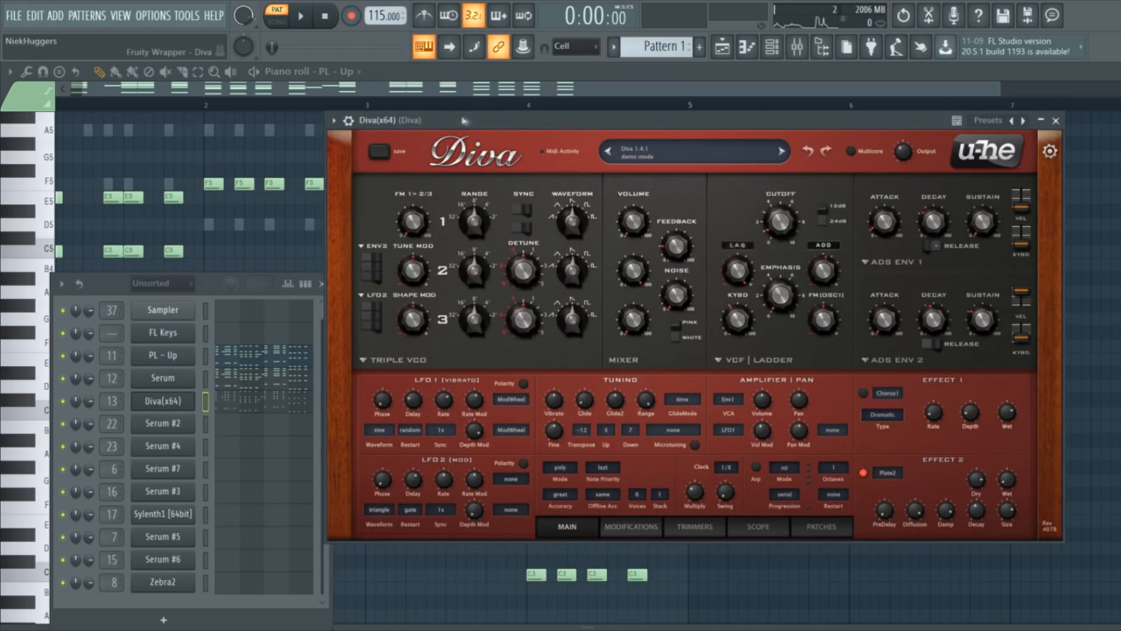
left_click(64, 402)
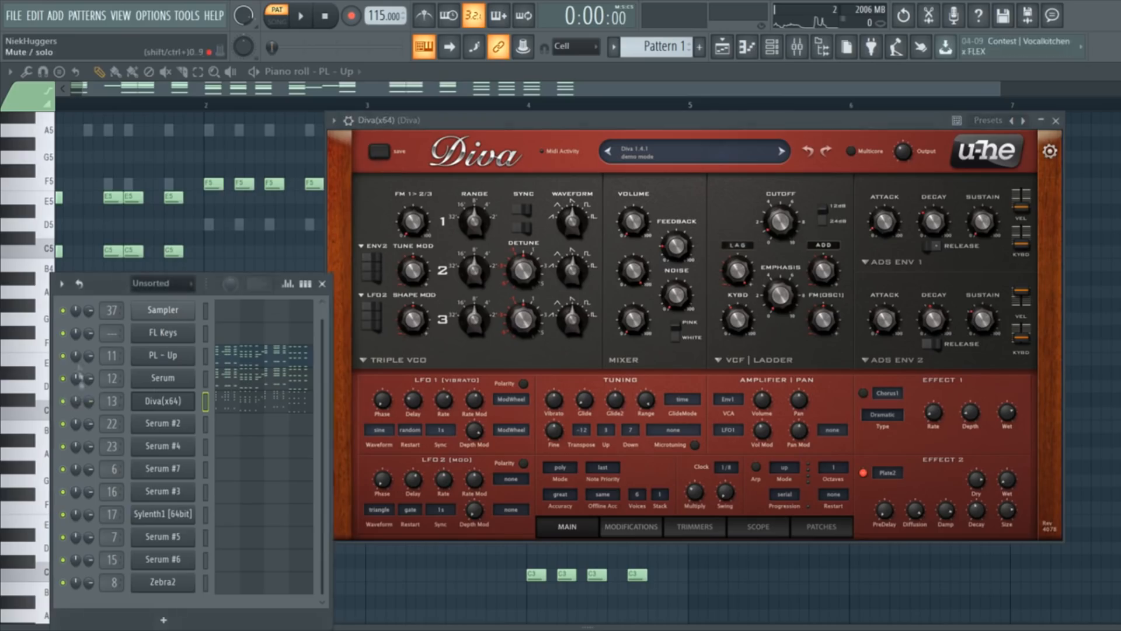
key("space")
key("space")
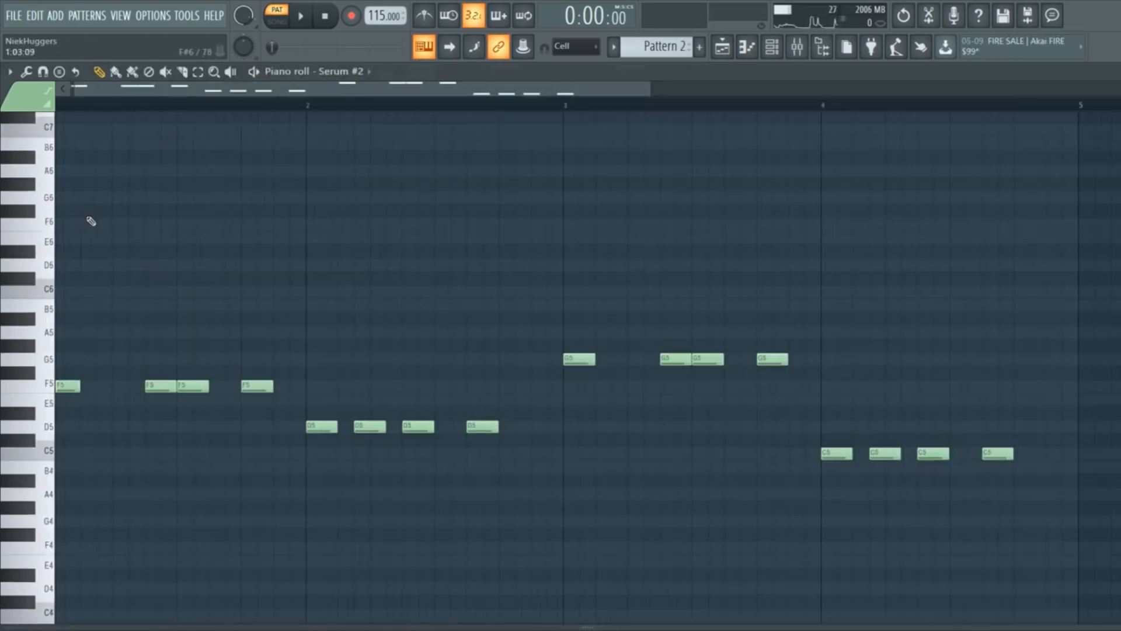
scroll(91, 221, "down", 3)
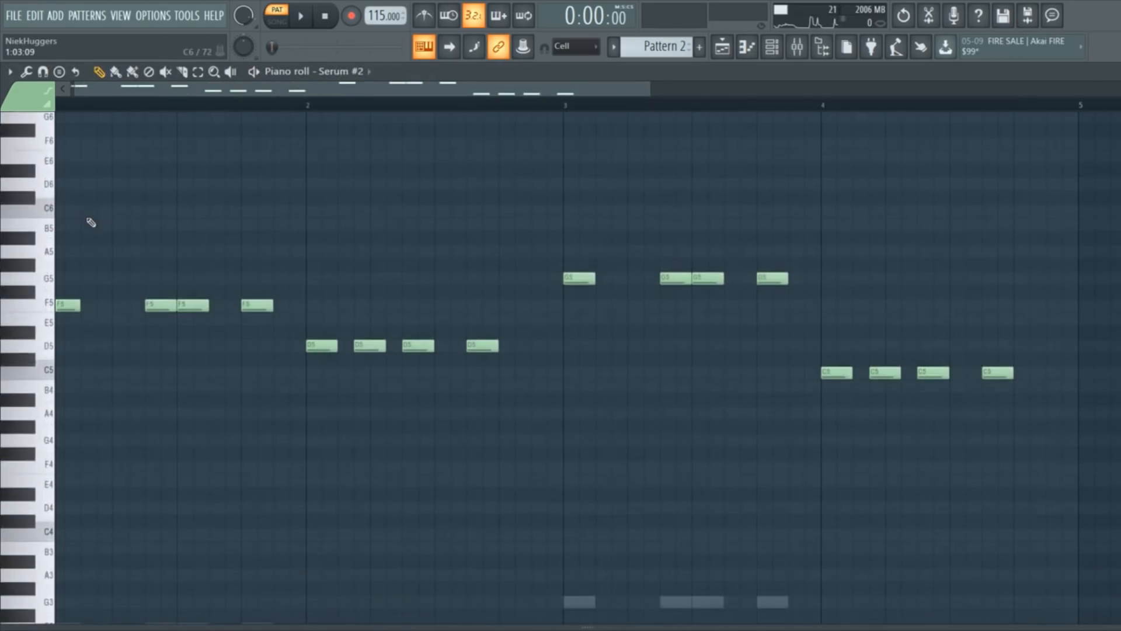
Play the Serum #2 melody, then bring its Decapitator and OTT effect windows forward.
key("space")
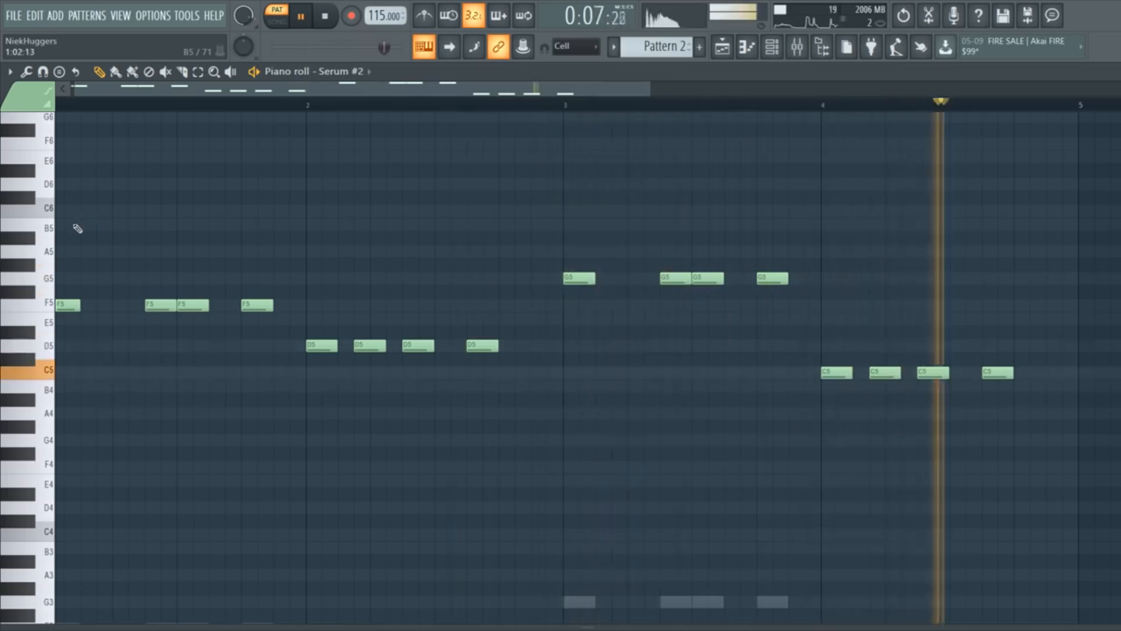
key("space")
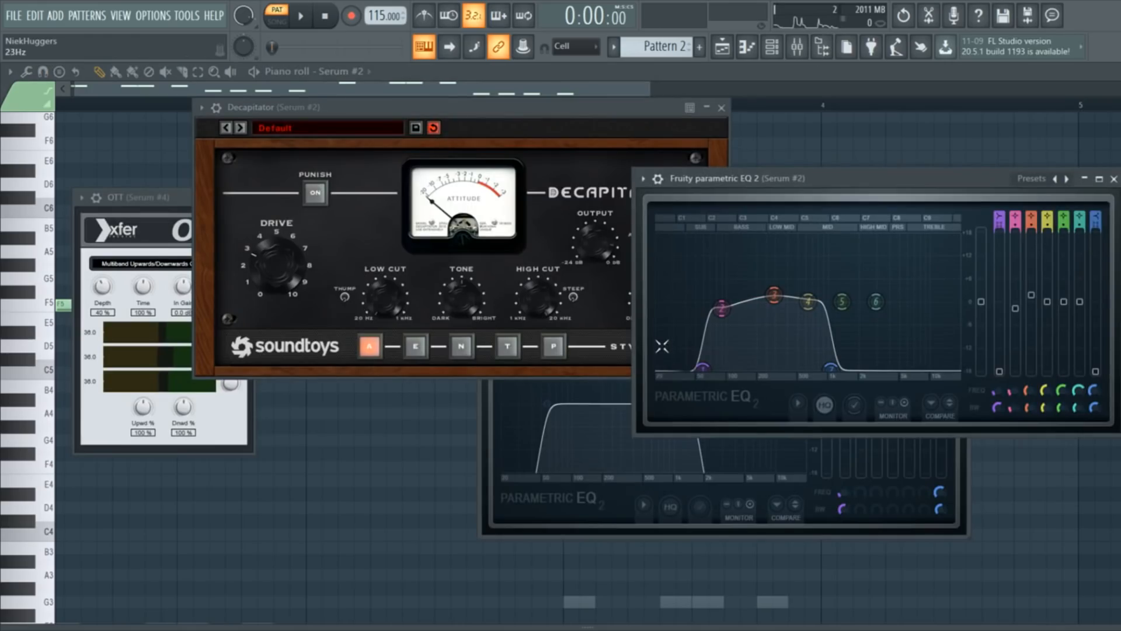
left_click(356, 117)
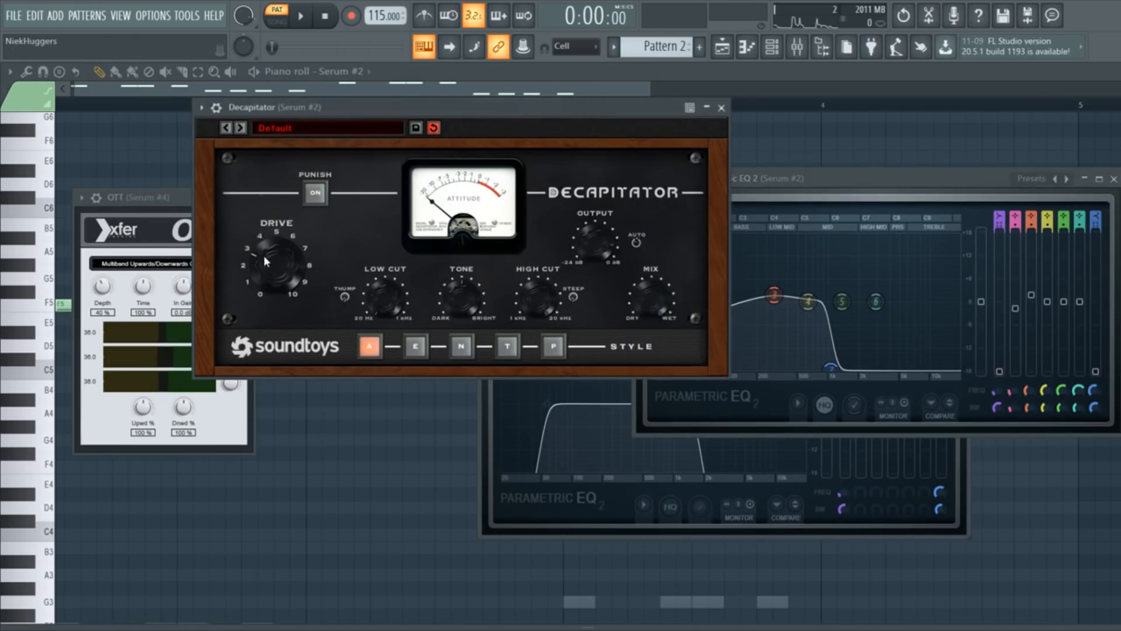
left_click(153, 203)
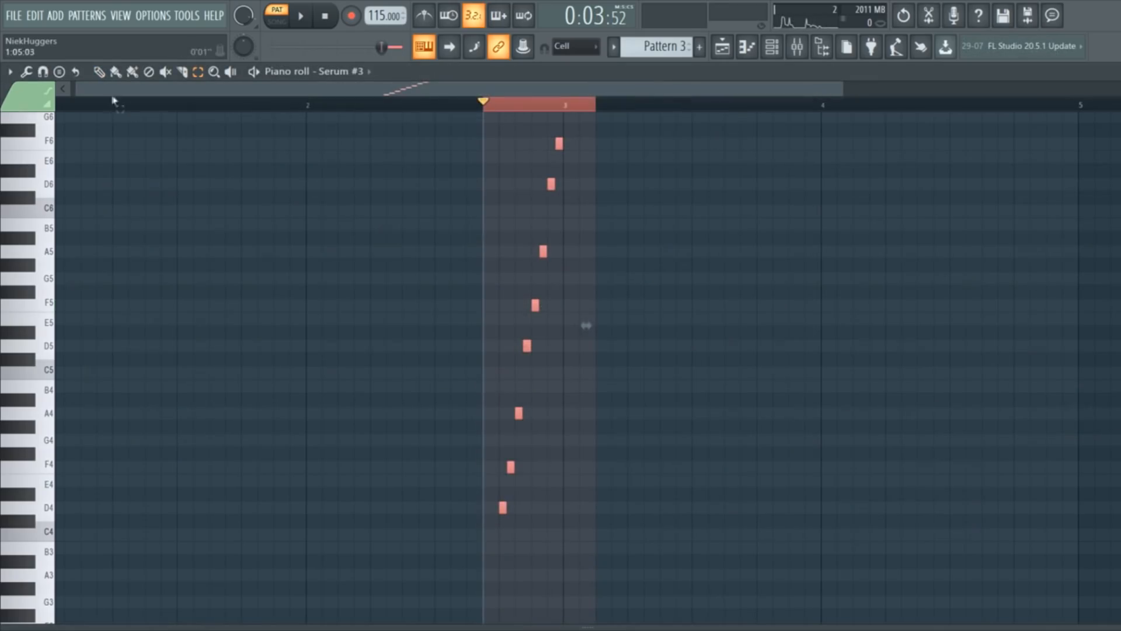
Loop-play the Serum #3 rising note run, then stop playback.
scroll(387, 288, "up", 1)
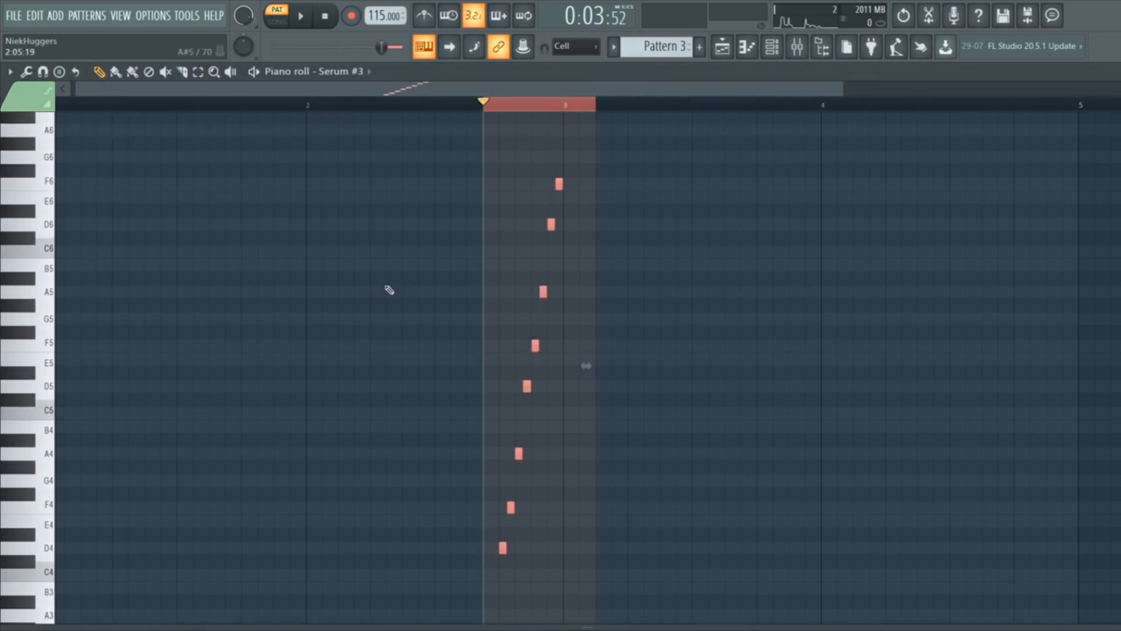
key("space")
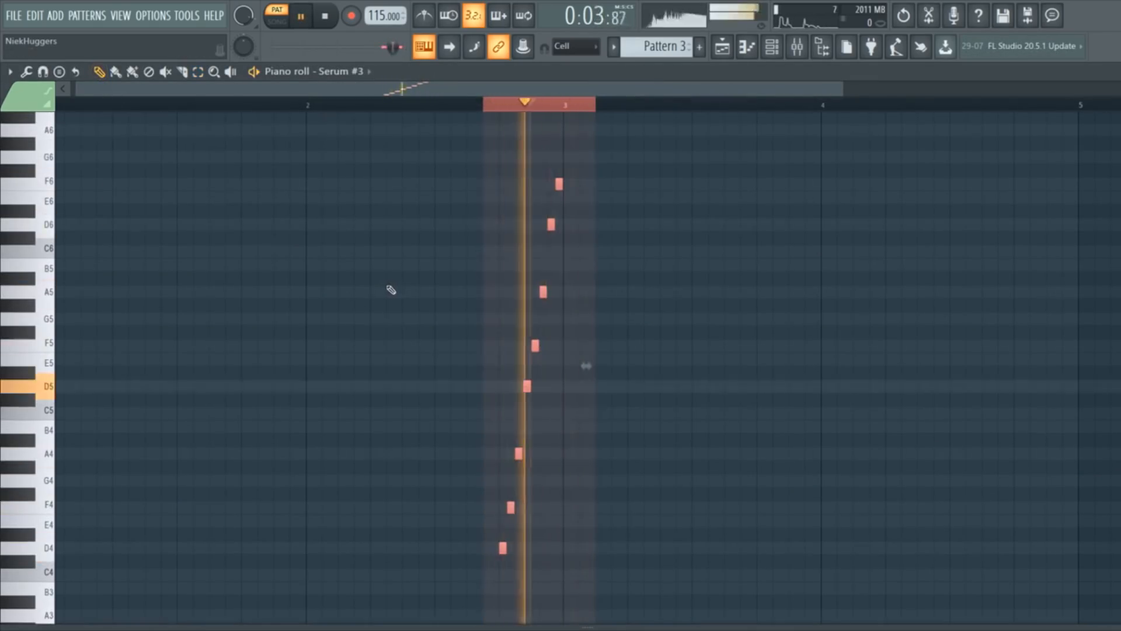
key("space")
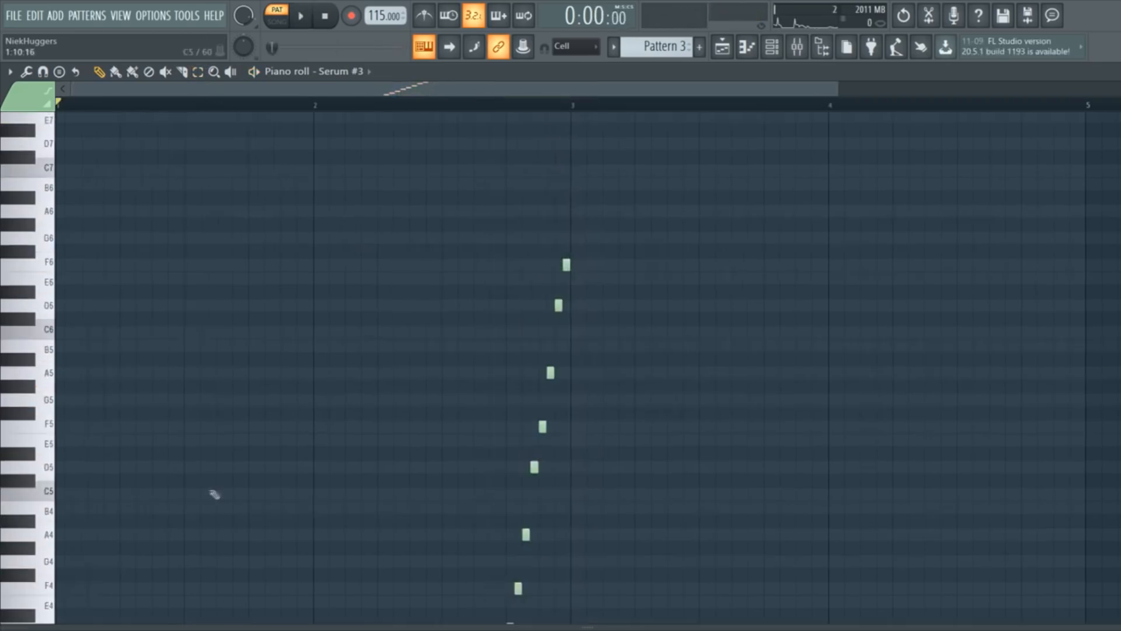
scroll(351, 446, "down", 4)
scroll(368, 438, "up", 1)
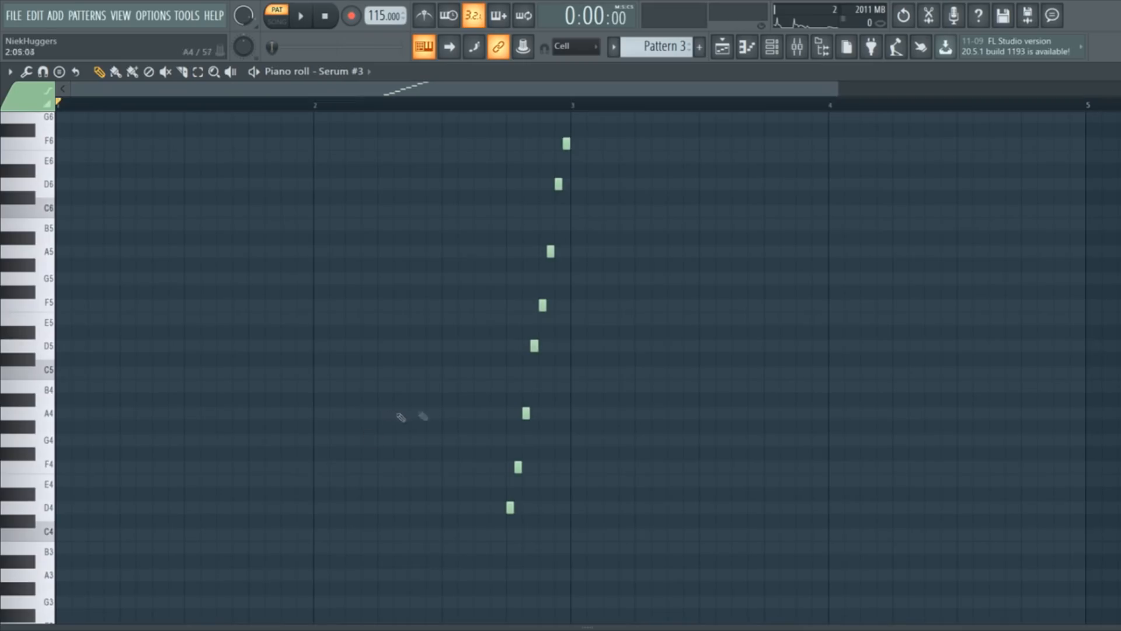
scroll(777, 216, "up", 1)
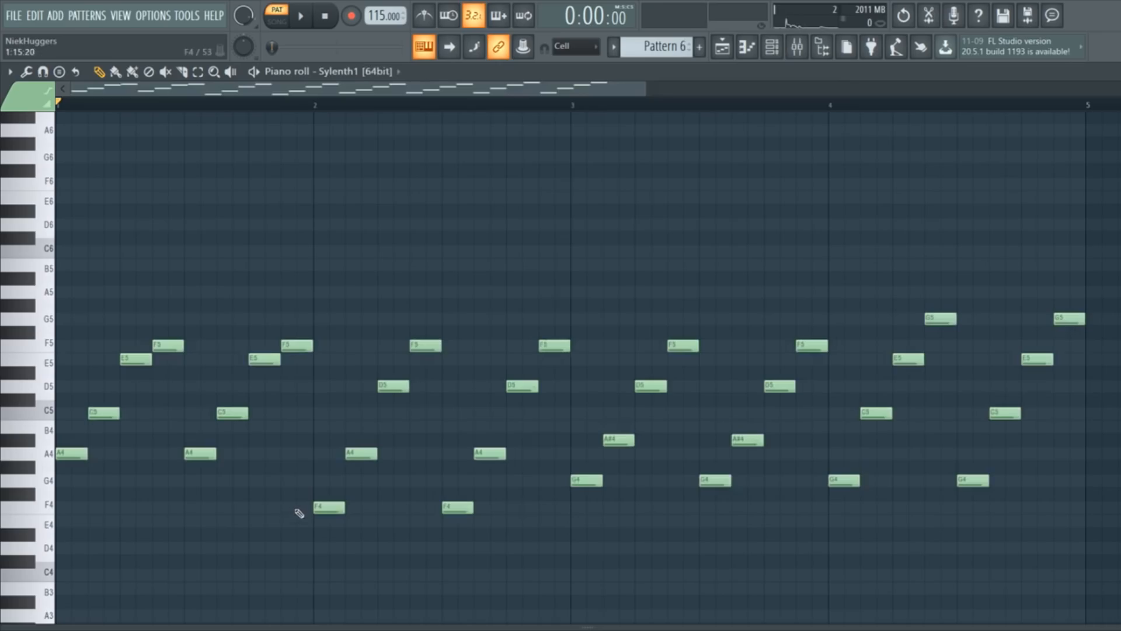
scroll(300, 511, "down", 3)
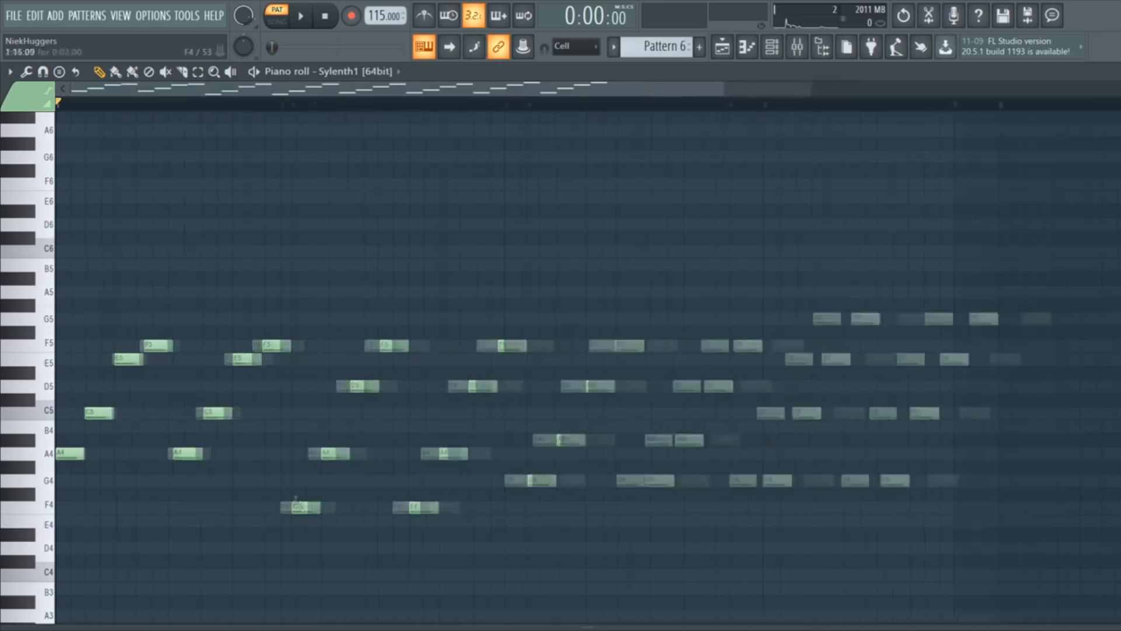
Play the Sylenth1 lead pattern, then stop it.
scroll(90, 431, "up", 1)
scroll(292, 175, "down", 1)
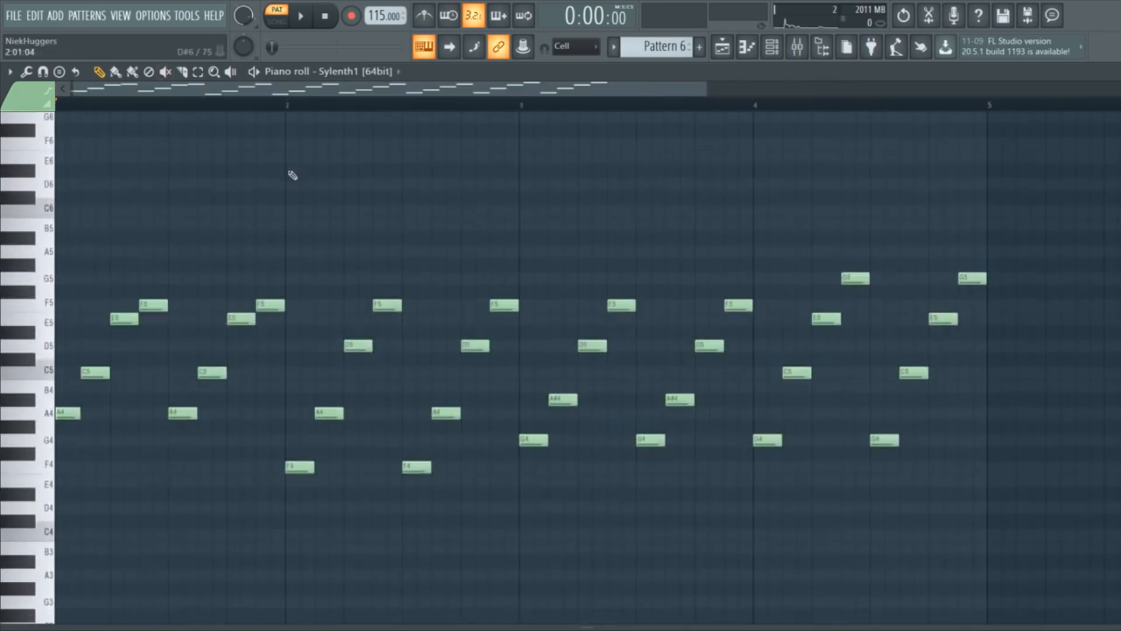
key("space")
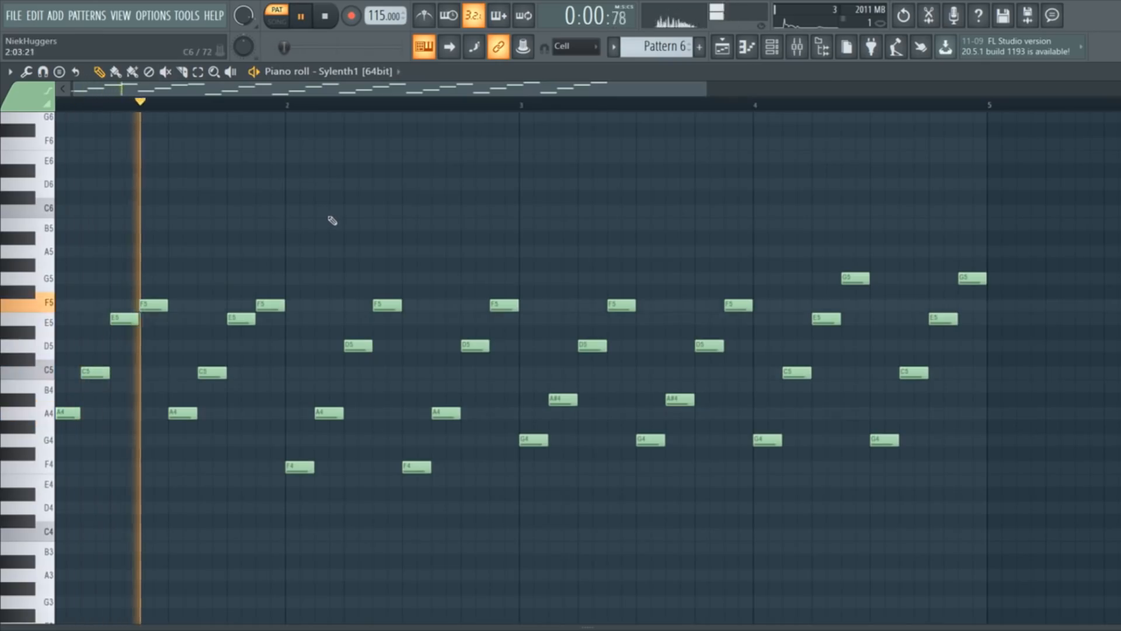
scroll(329, 221, "up", 1)
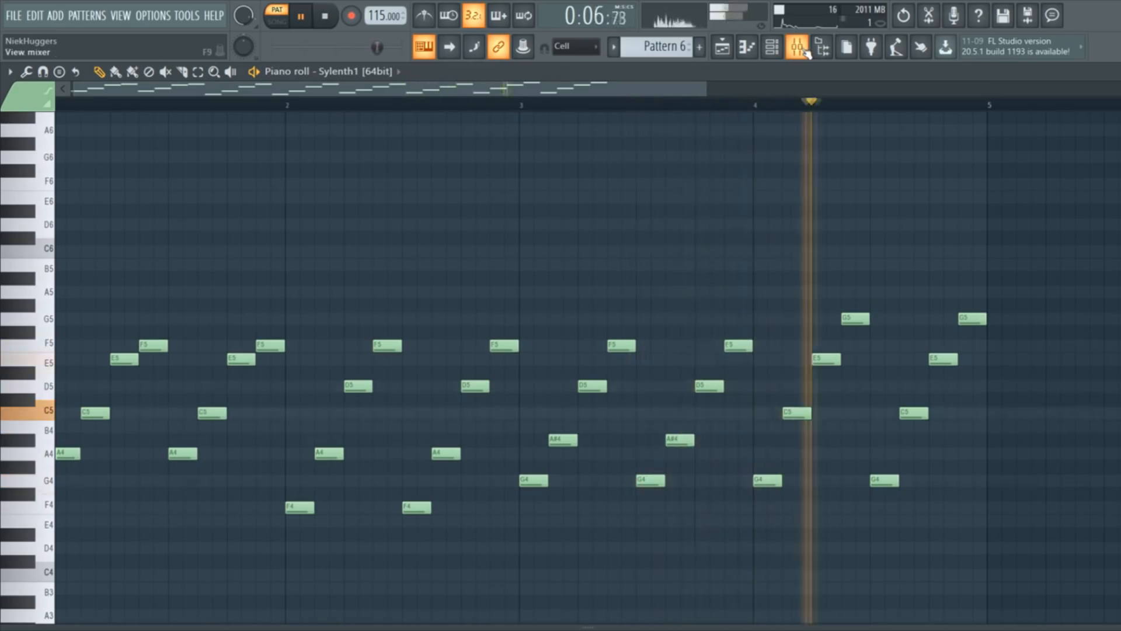
key("space")
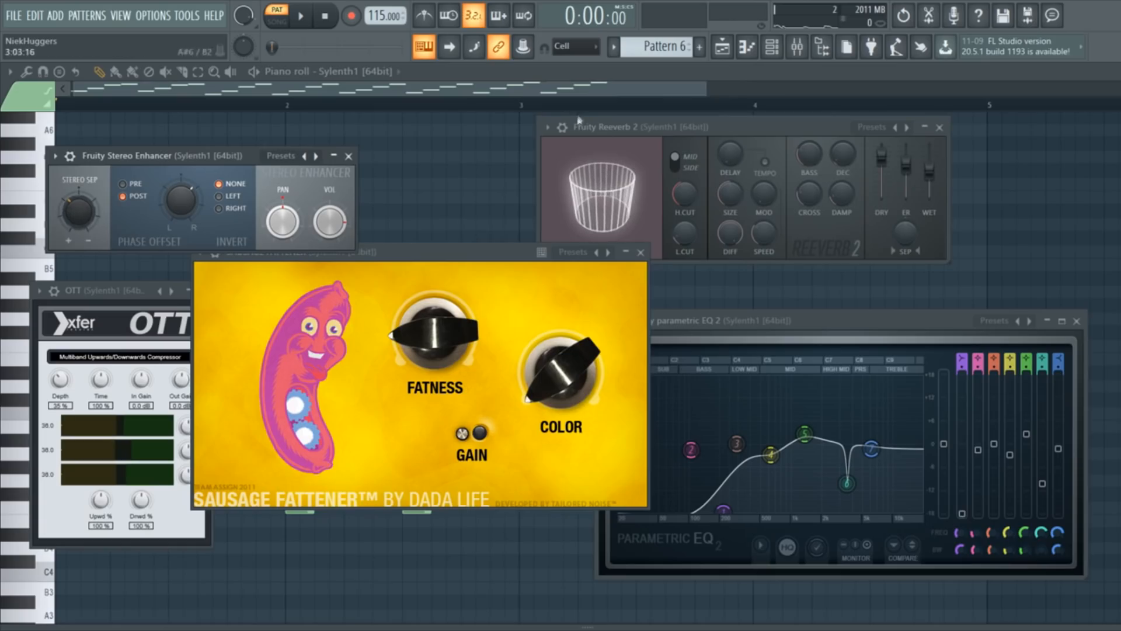
Review the Sylenth1 parametric EQ, Sausage Fattener and OTT effect windows.
left_click(761, 320)
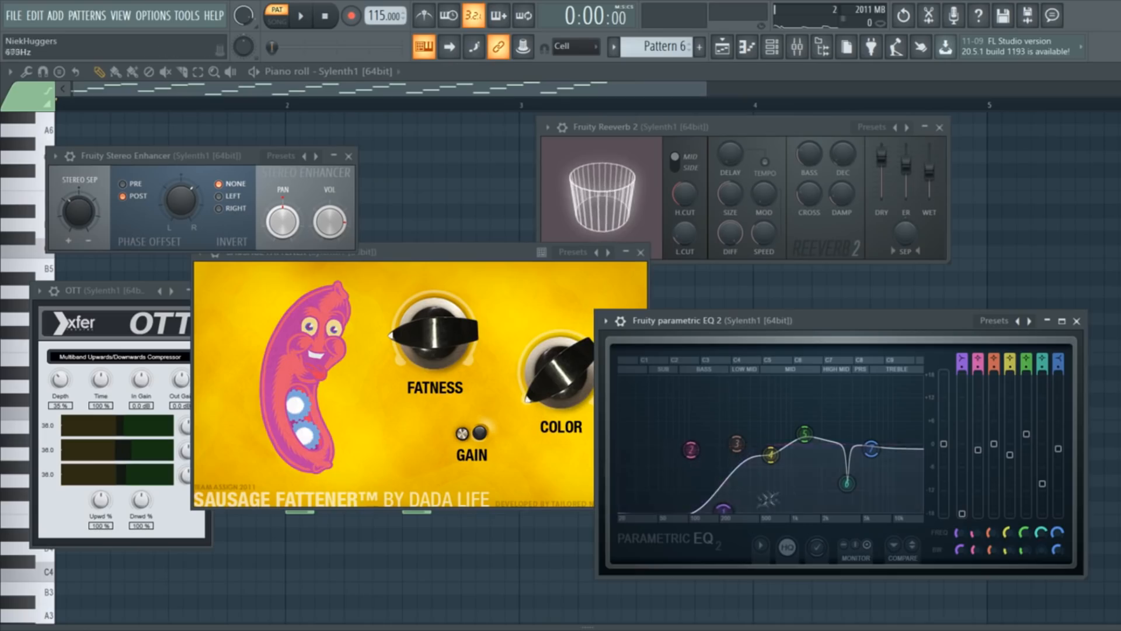
left_click(361, 270)
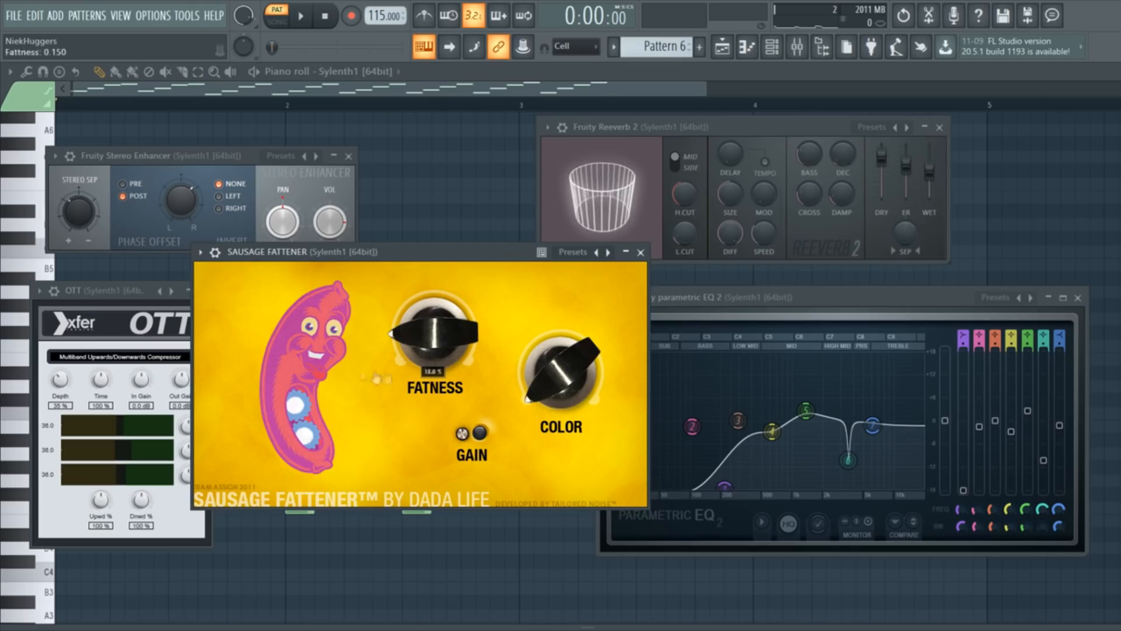
left_click(108, 297)
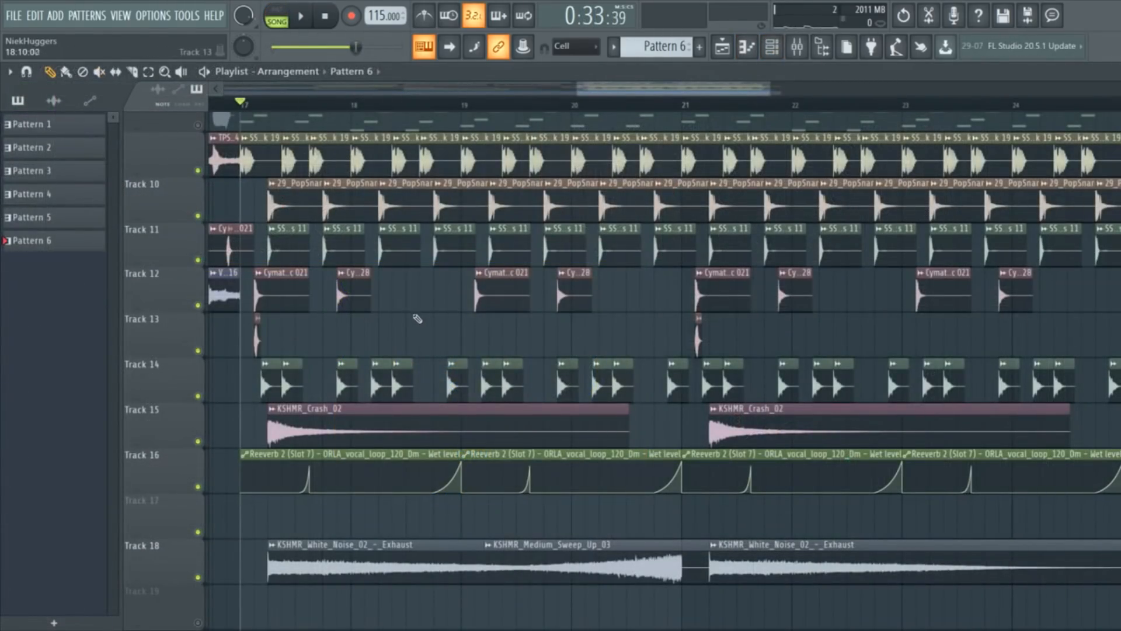
key("space")
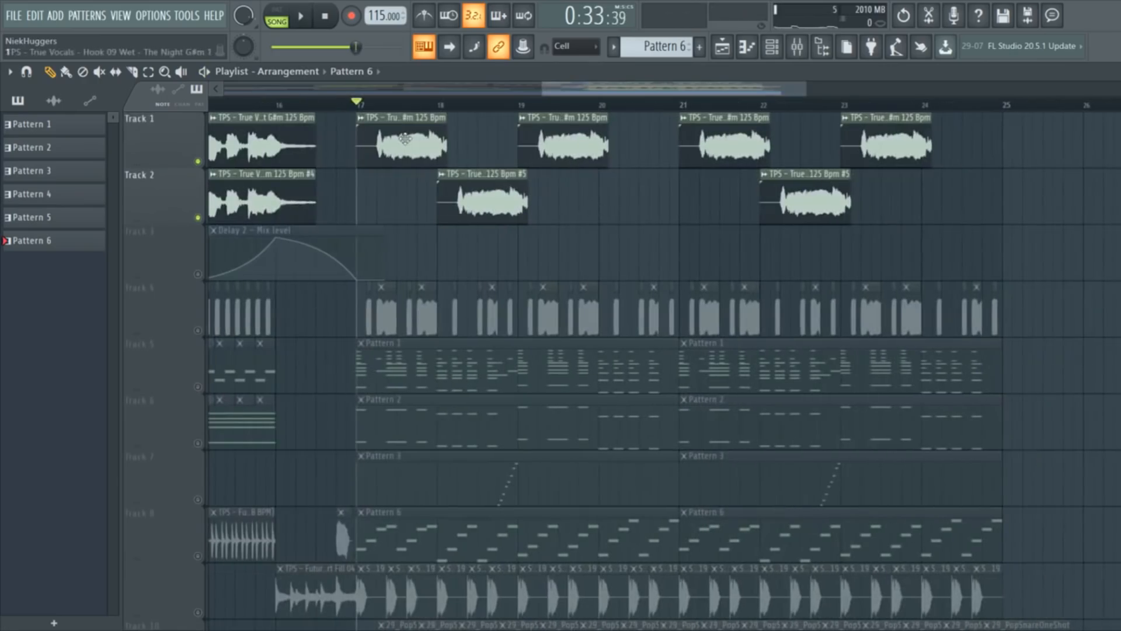
scroll(404, 138, "up", 2, "ctrl")
scroll(391, 143, "down", 3, "ctrl")
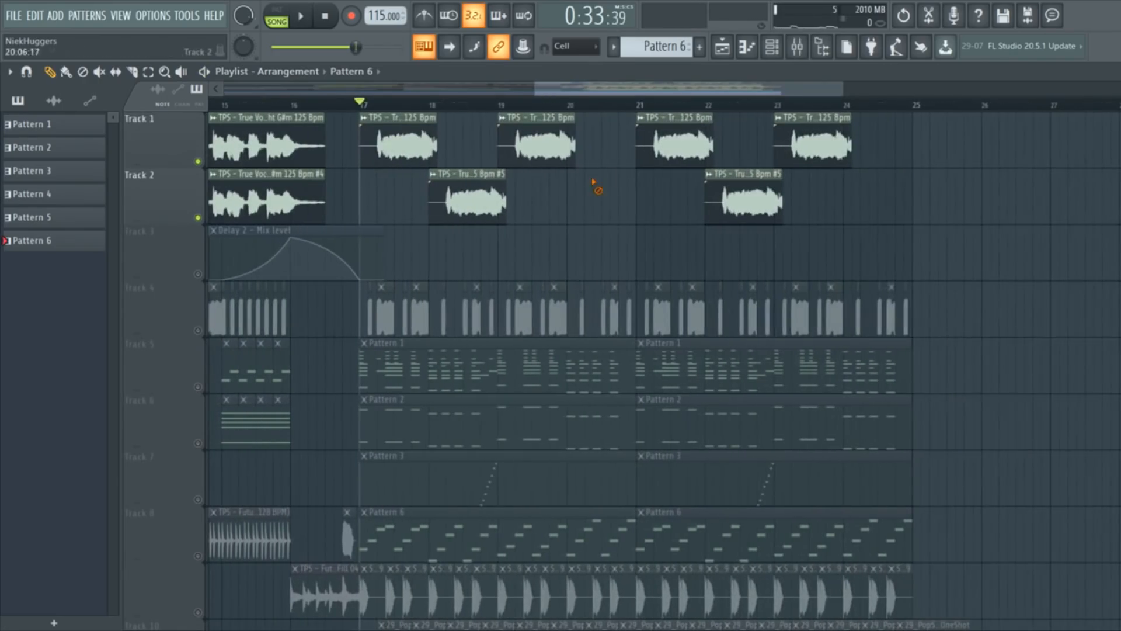
left_click_drag(887, 223, 368, 137)
left_click(380, 199, "ctrl")
scroll(500, 194, "up", 2, "ctrl")
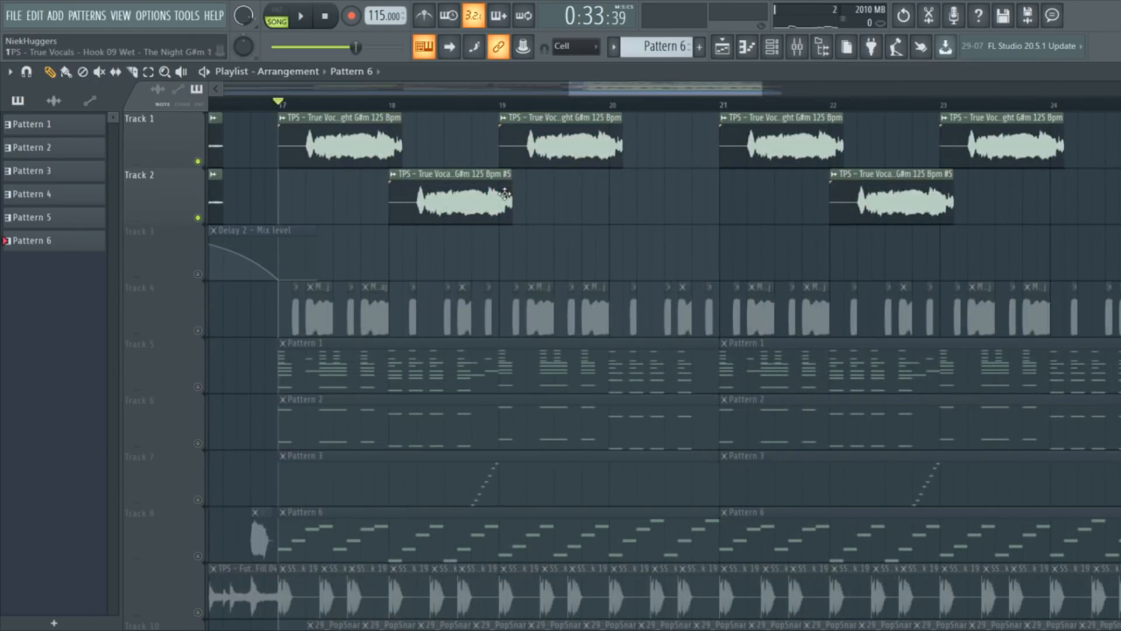
key("space")
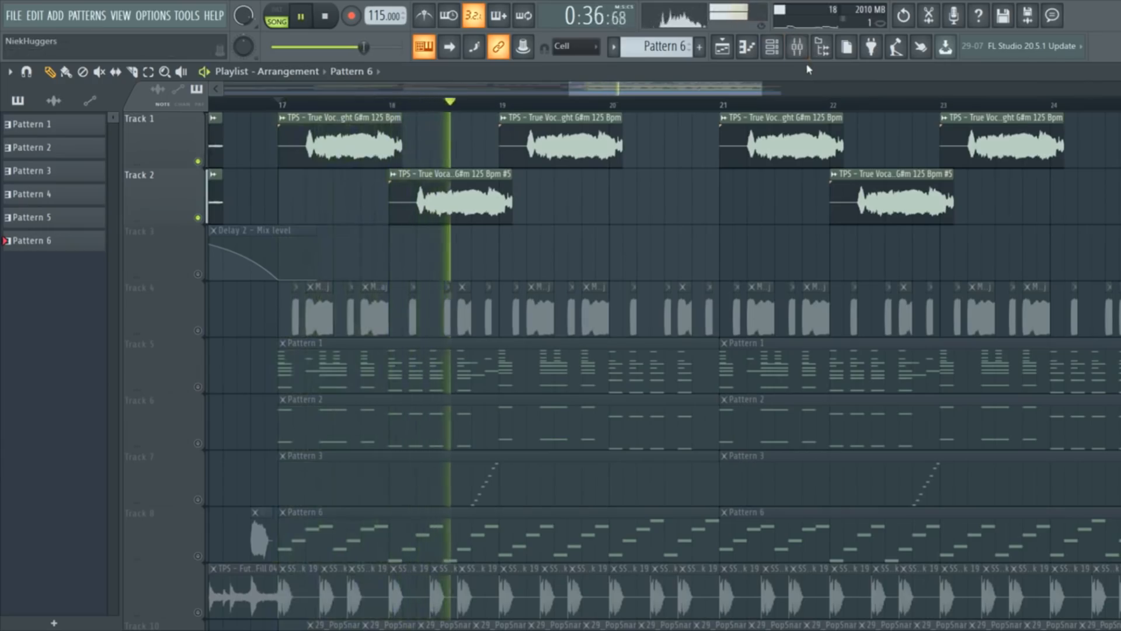
key("space")
left_click(796, 47)
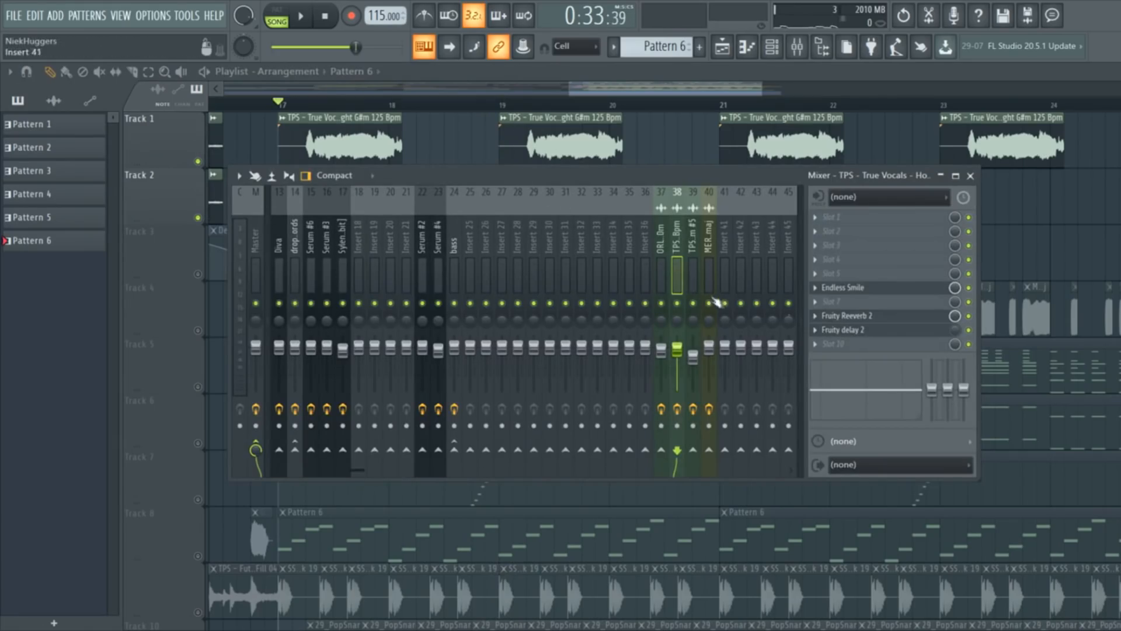
left_click(694, 288)
left_click(858, 275)
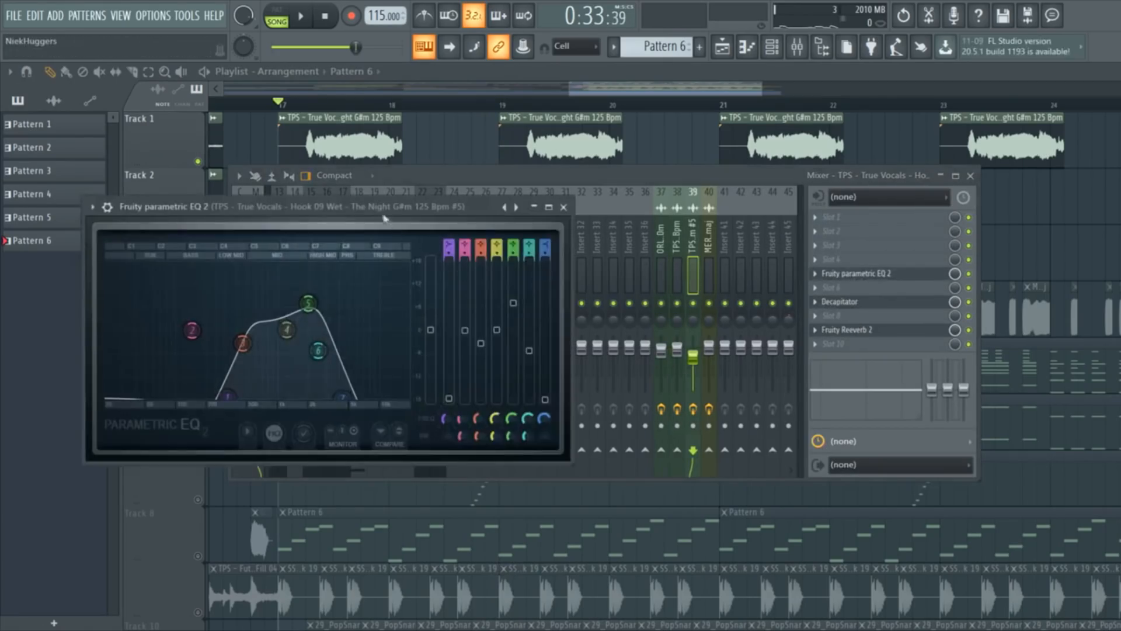
left_click(774, 217)
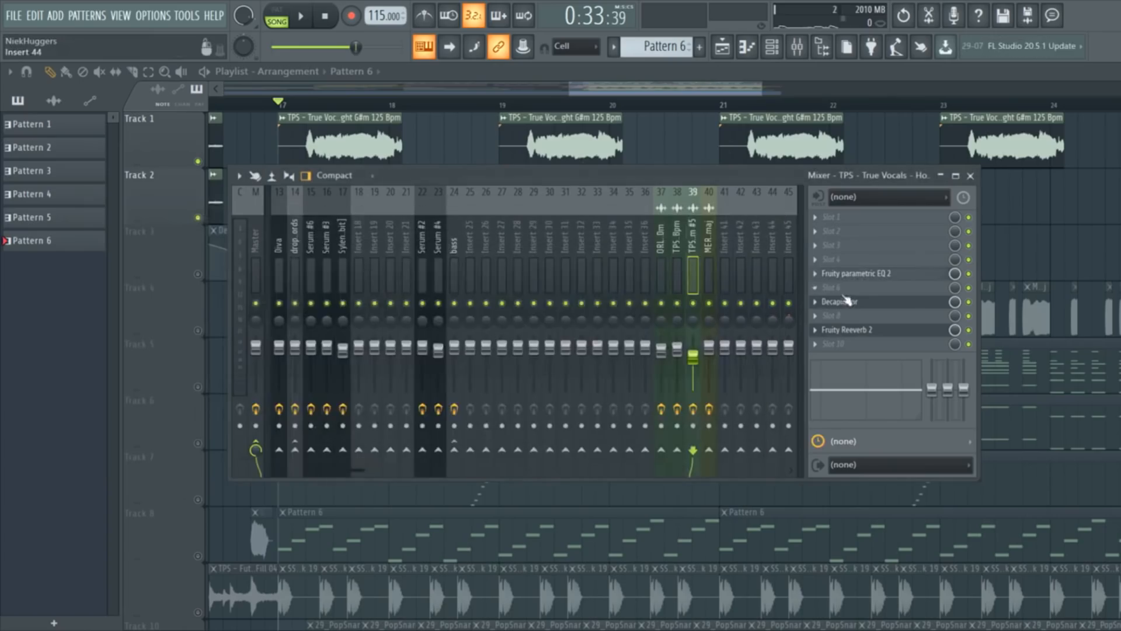
left_click(841, 301)
left_click(652, 247)
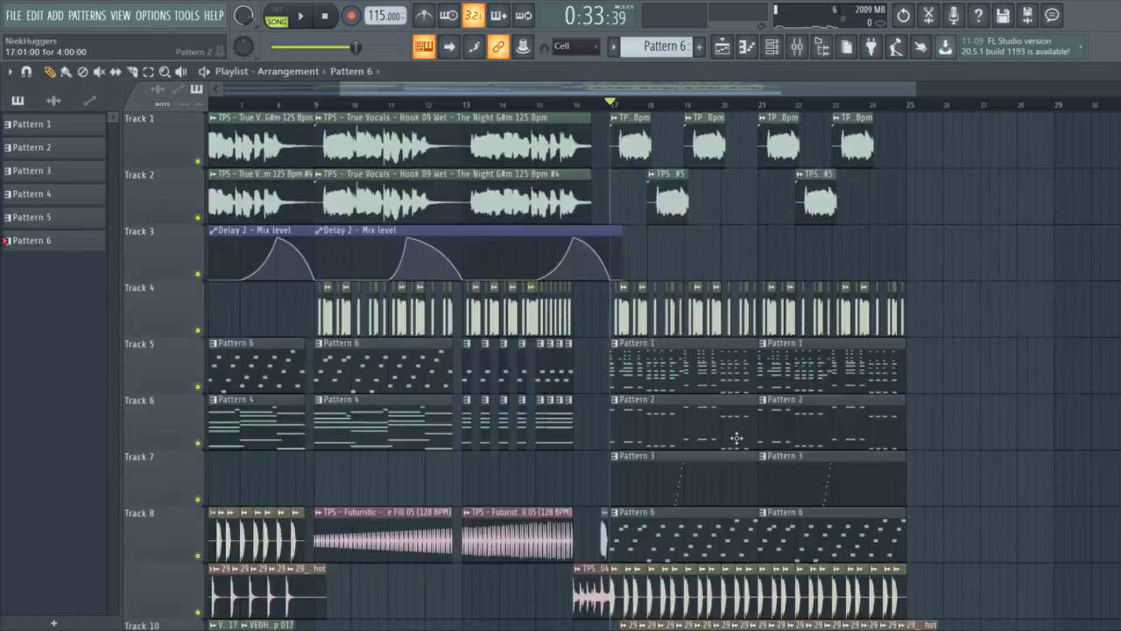
Play the song from the start, then open Track 5's Pattern 6 clip in the piano roll.
scroll(762, 439, "up", 1)
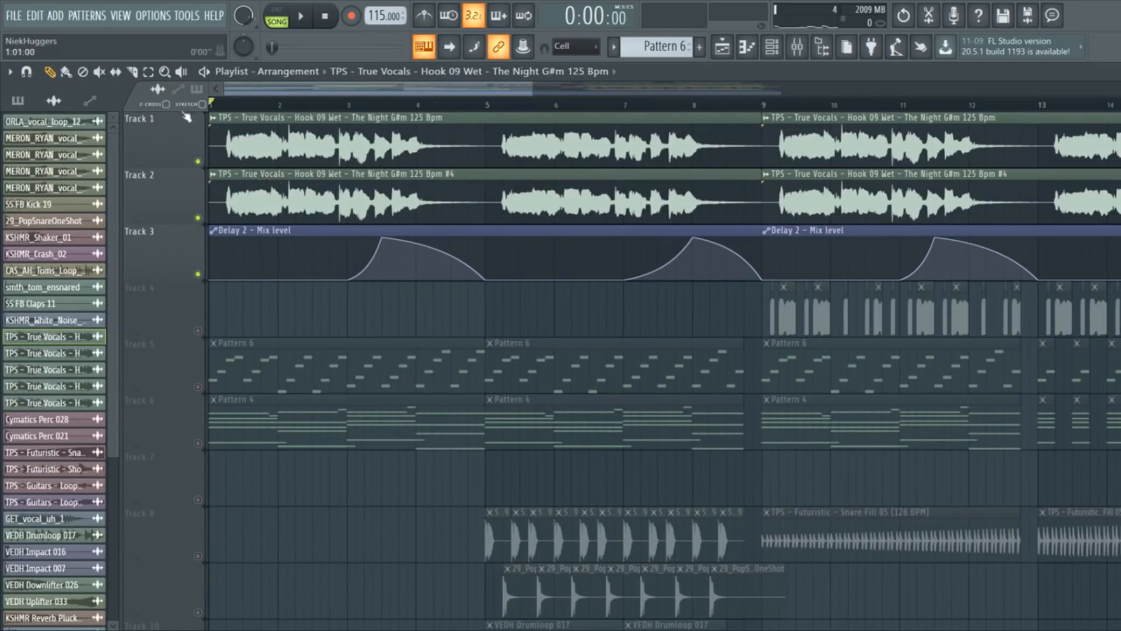
key("space")
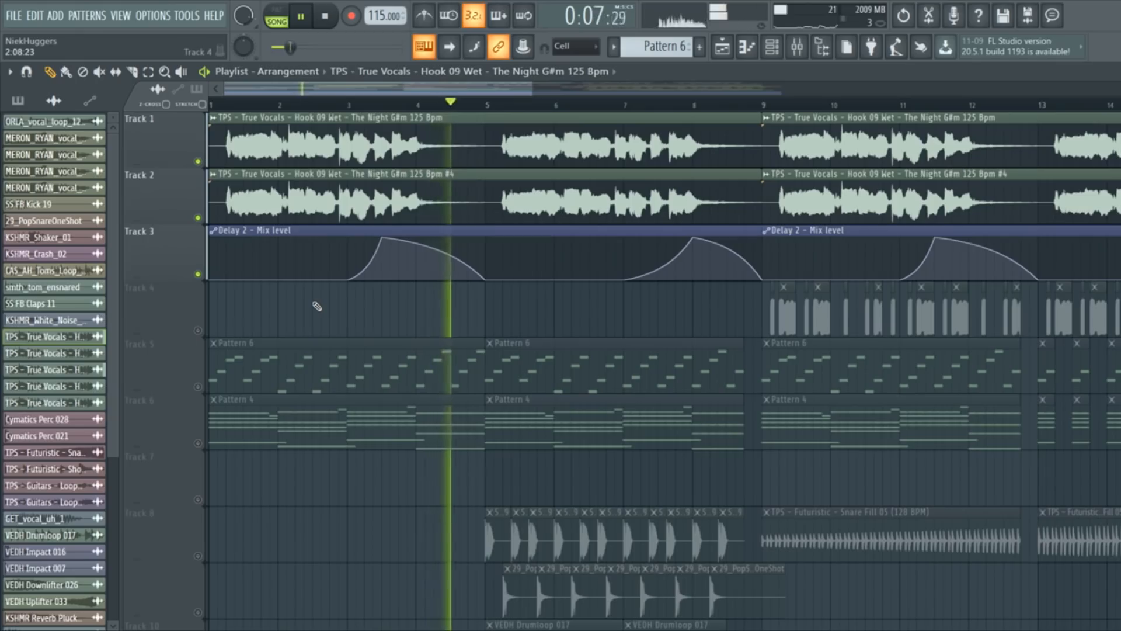
key("space")
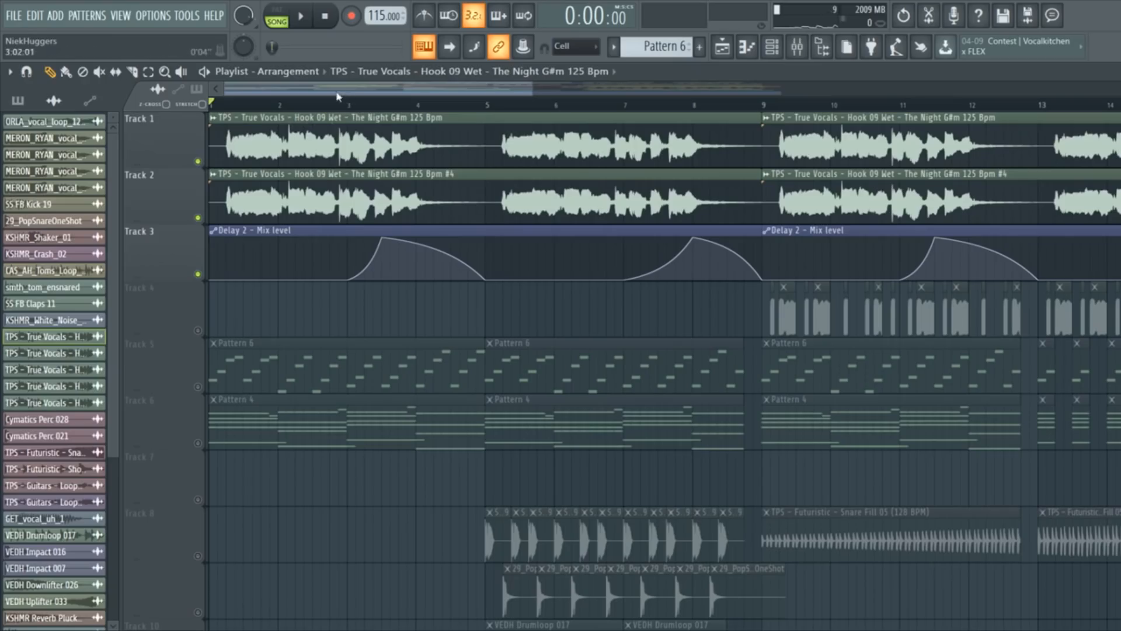
double_click(212, 370)
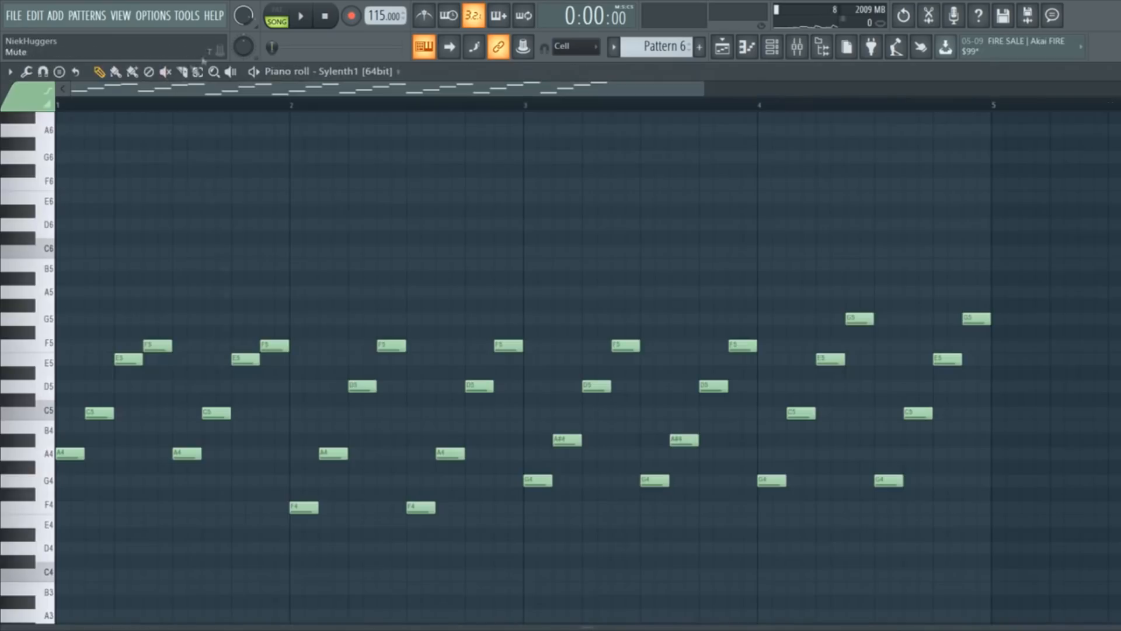
Play and stop the Pattern 4 Serum #5 chords, then bring up the Channel Rack with F6.
key("space")
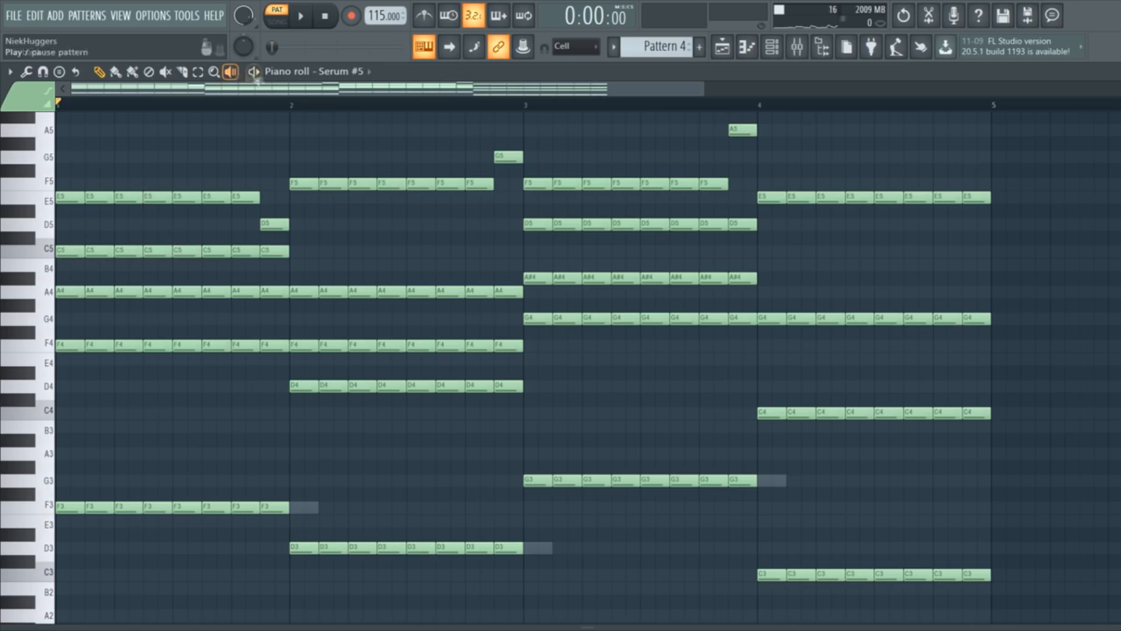
key("space")
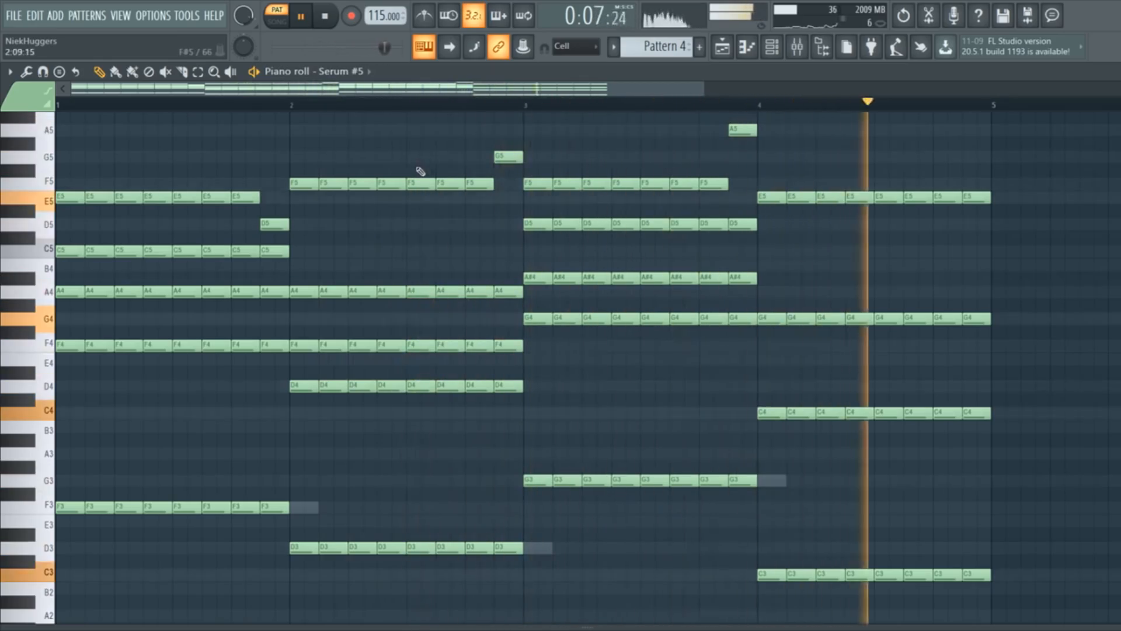
key("space")
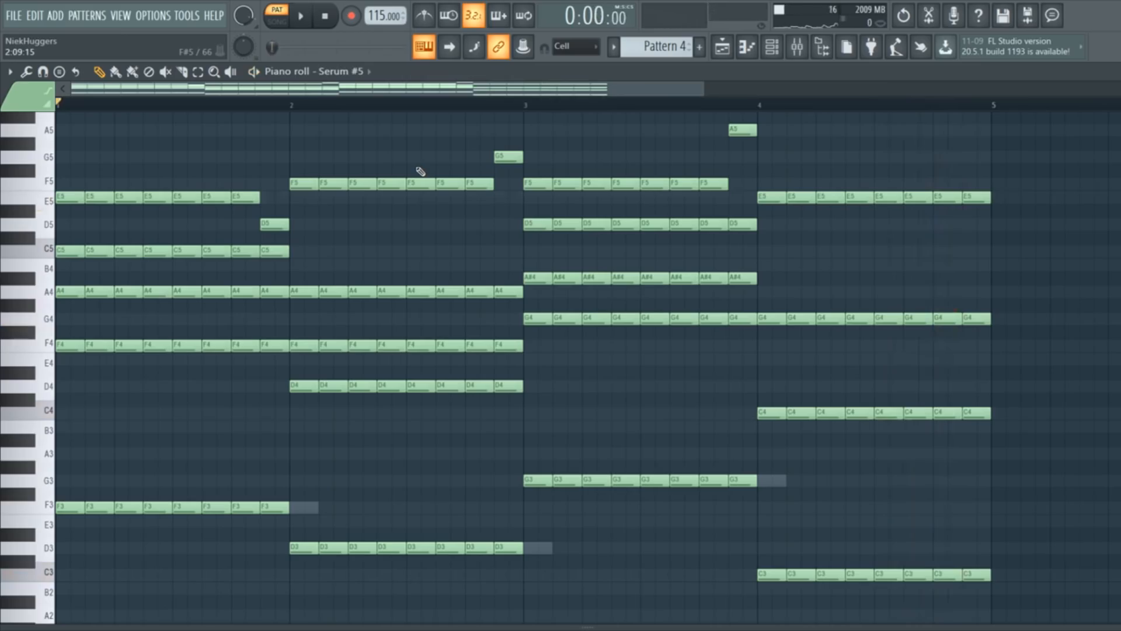
key("F6")
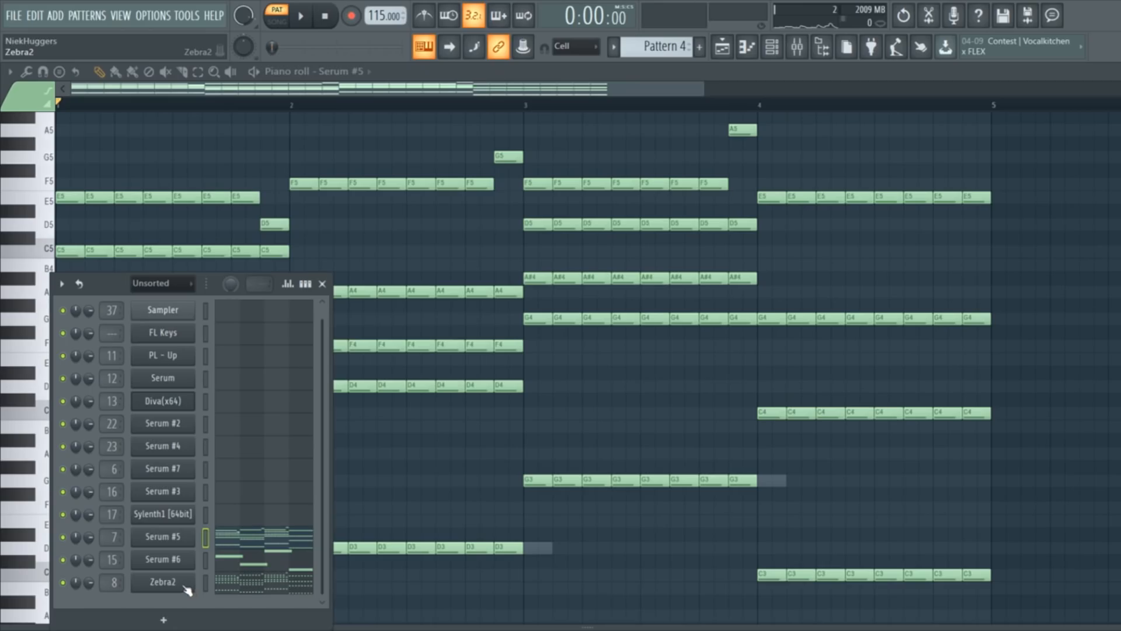
Open Zebra2, view its SYNTHESIS page, then return to the HS Wendys Piano preset browser.
left_click(163, 582)
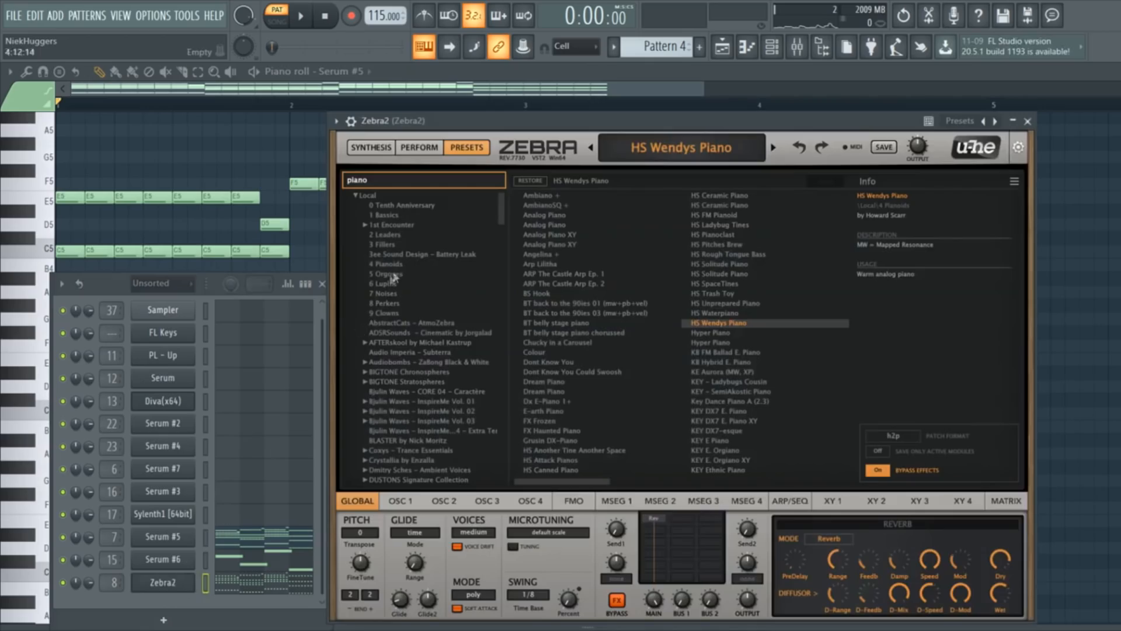
left_click(383, 148)
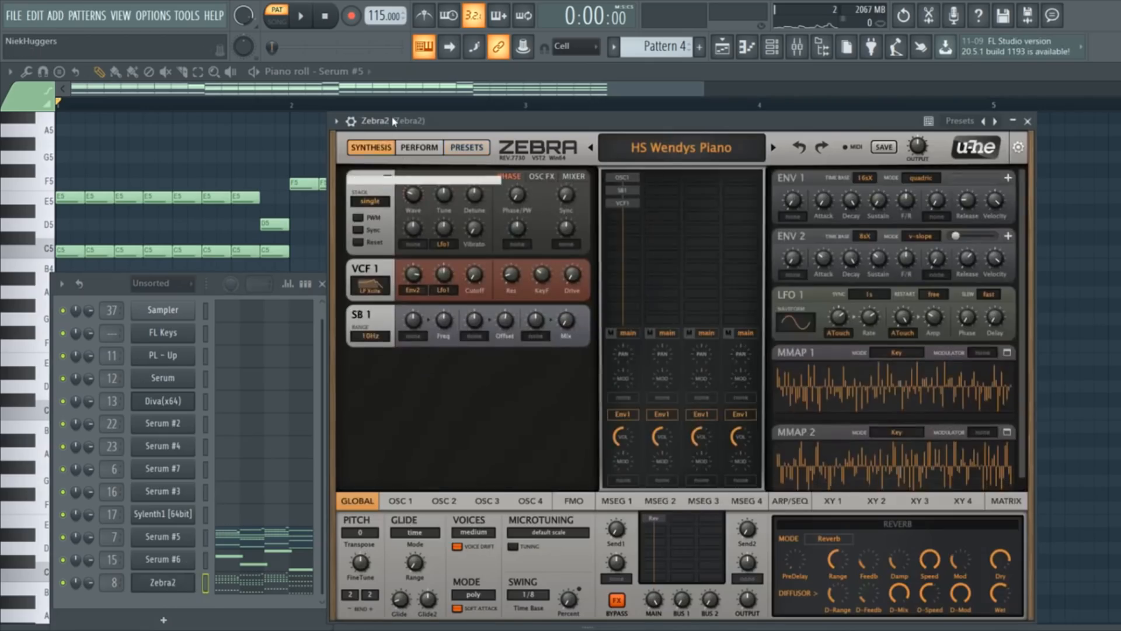
left_click_drag(389, 121, 396, 101)
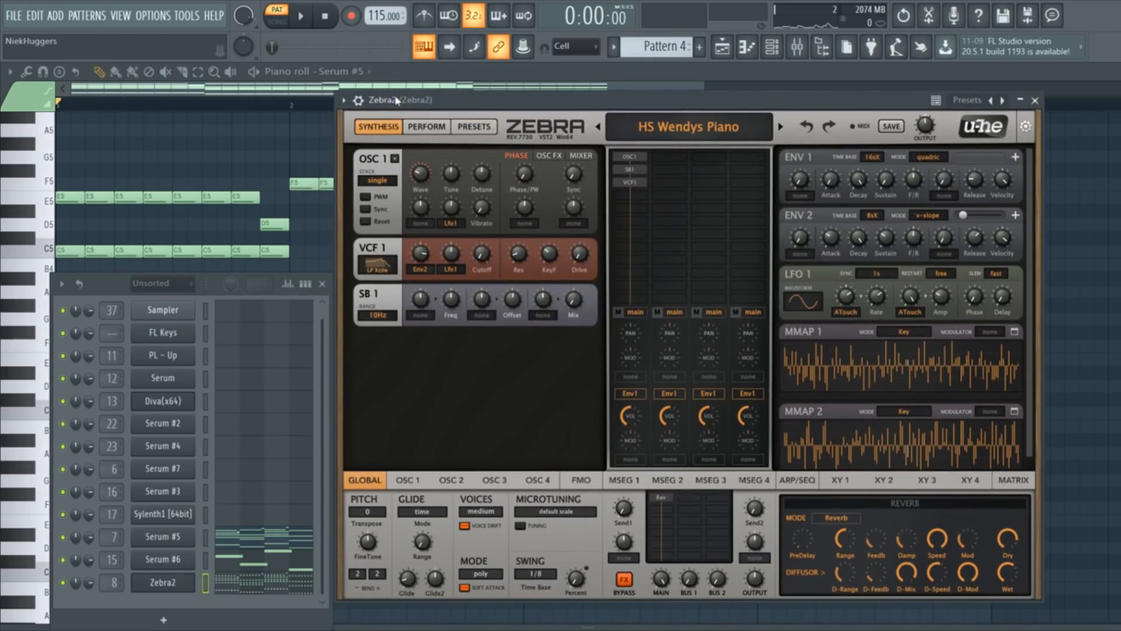
left_click(468, 129)
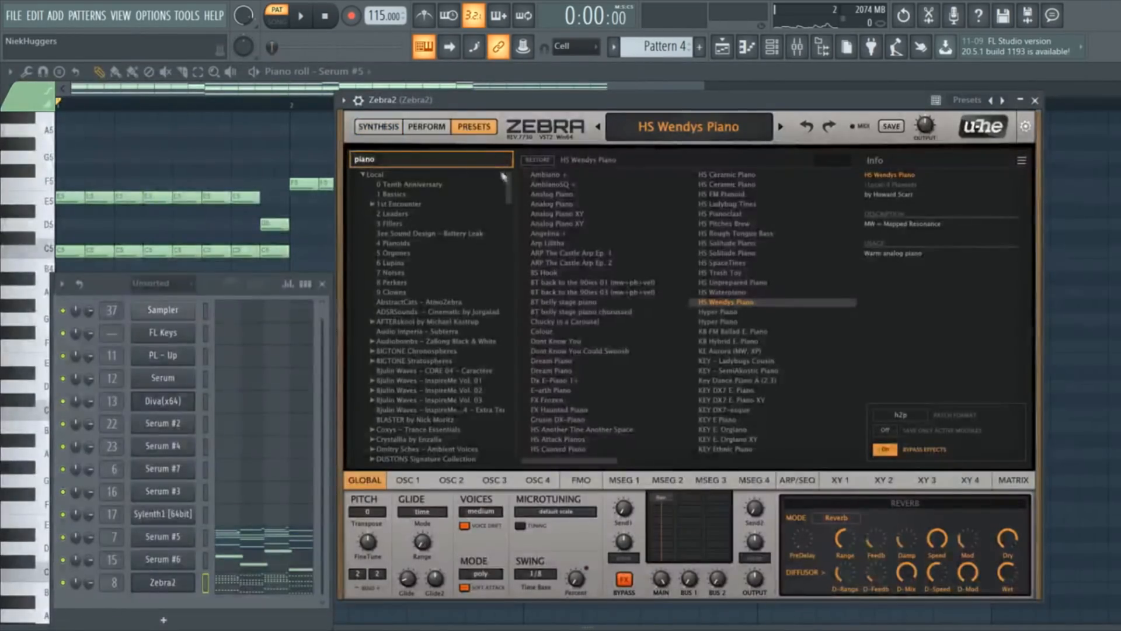
scroll(597, 229, "right", 3)
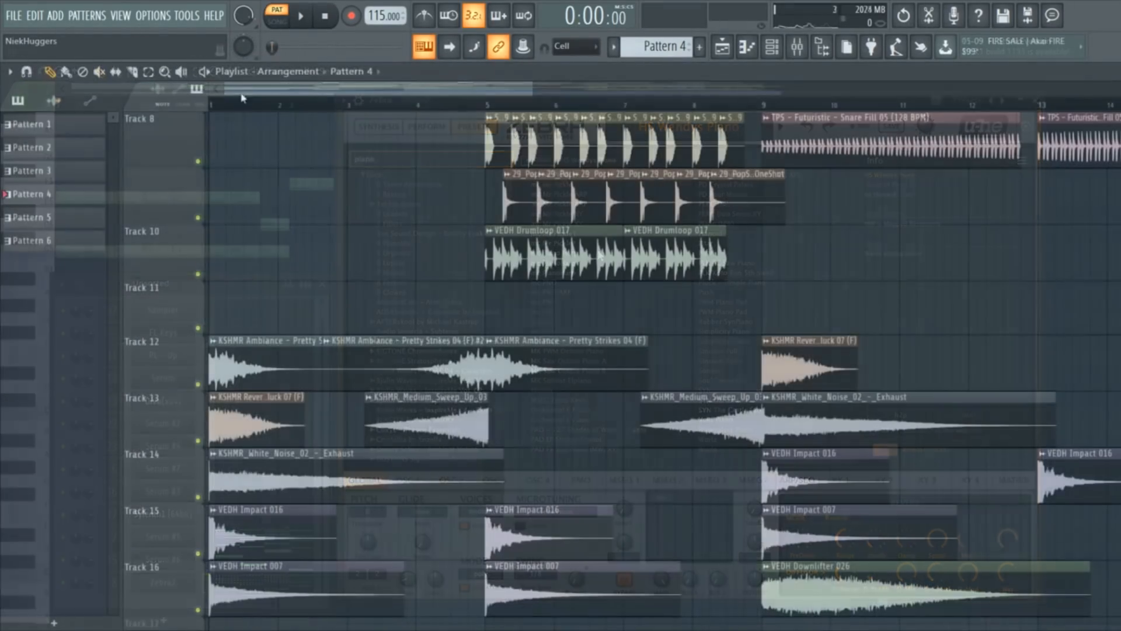
Switch to Song mode and play the arrangement while viewing the impact, sweep and ambience tracks.
key("l")
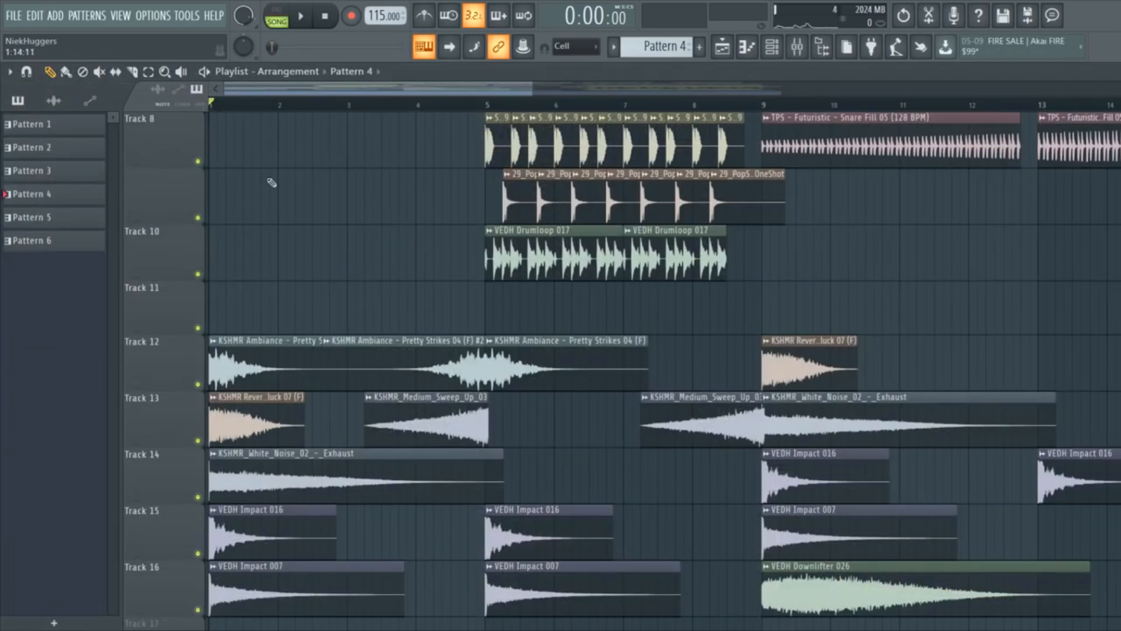
scroll(257, 233, "up", 5)
key("space")
scroll(233, 351, "down", 7)
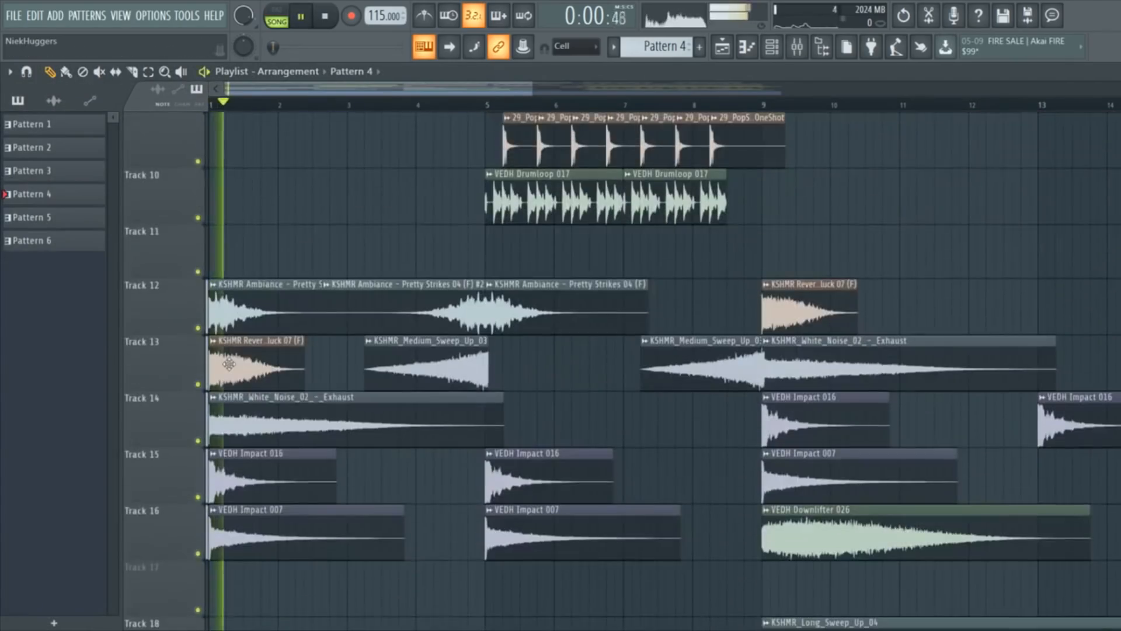
scroll(232, 365, "up", 2)
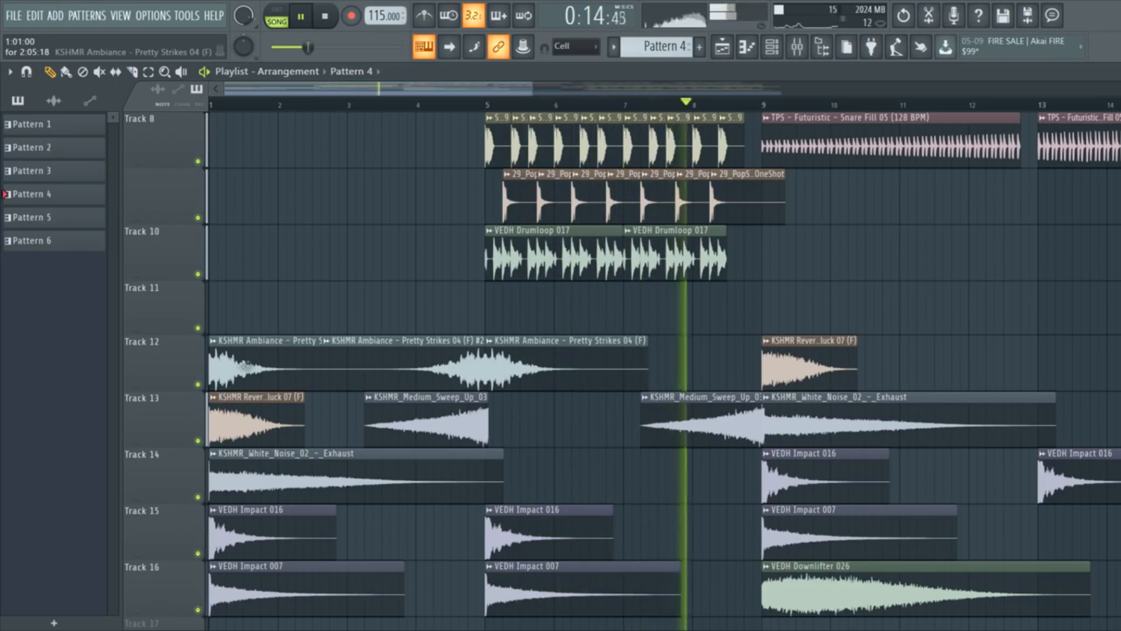
key("space")
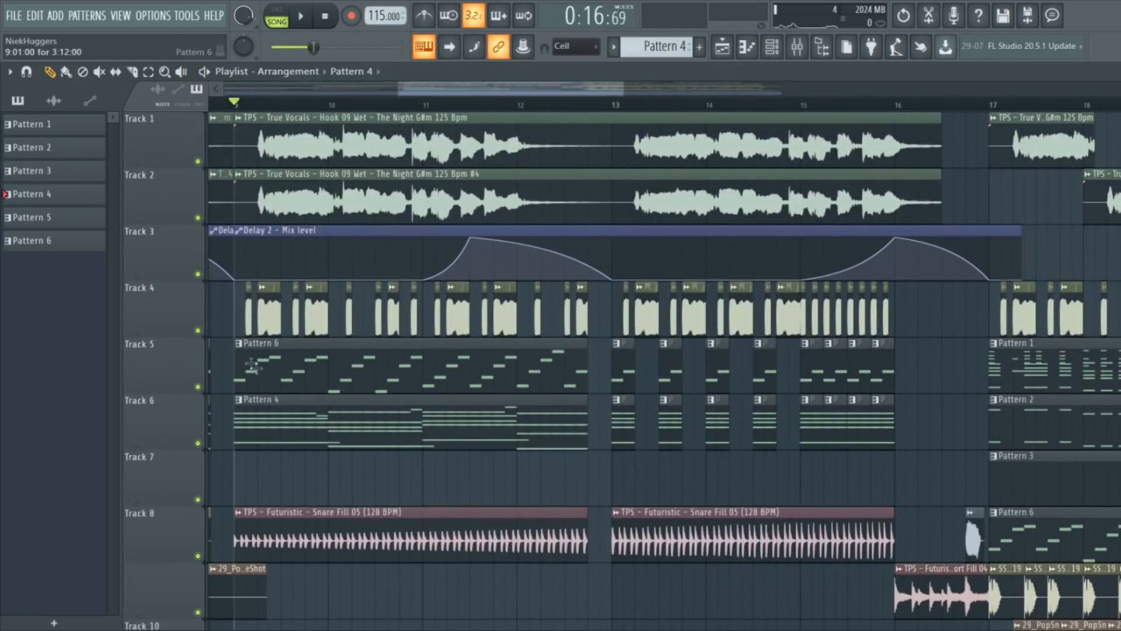
Solo Track 4, play from bar 9, then select the tracks 12–18 FX clips and replay.
right_click(199, 331)
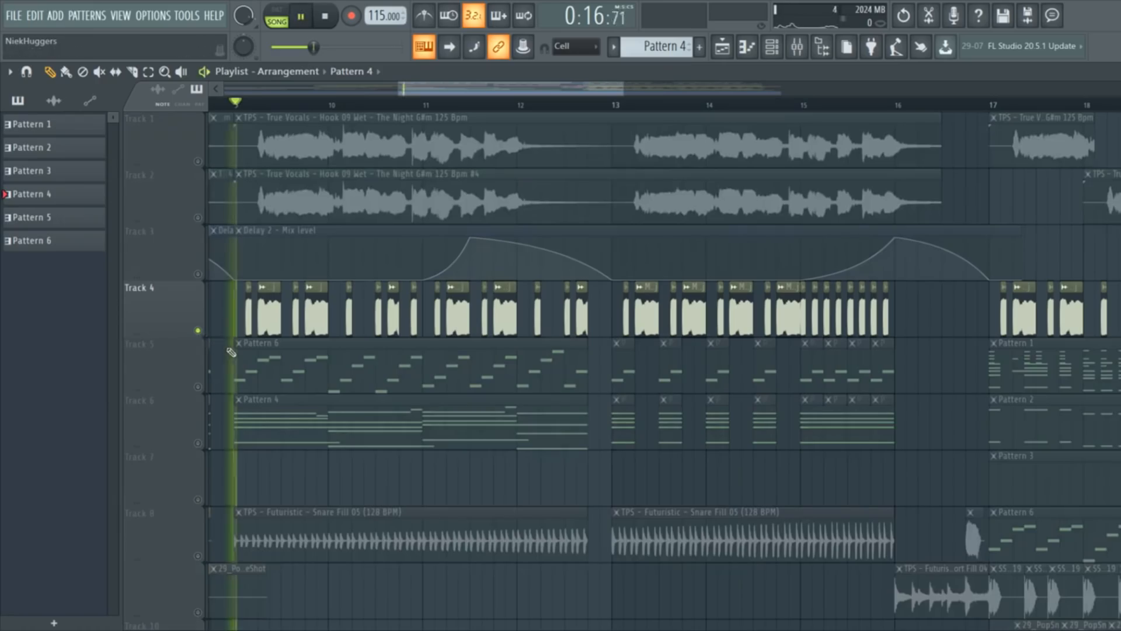
key("space")
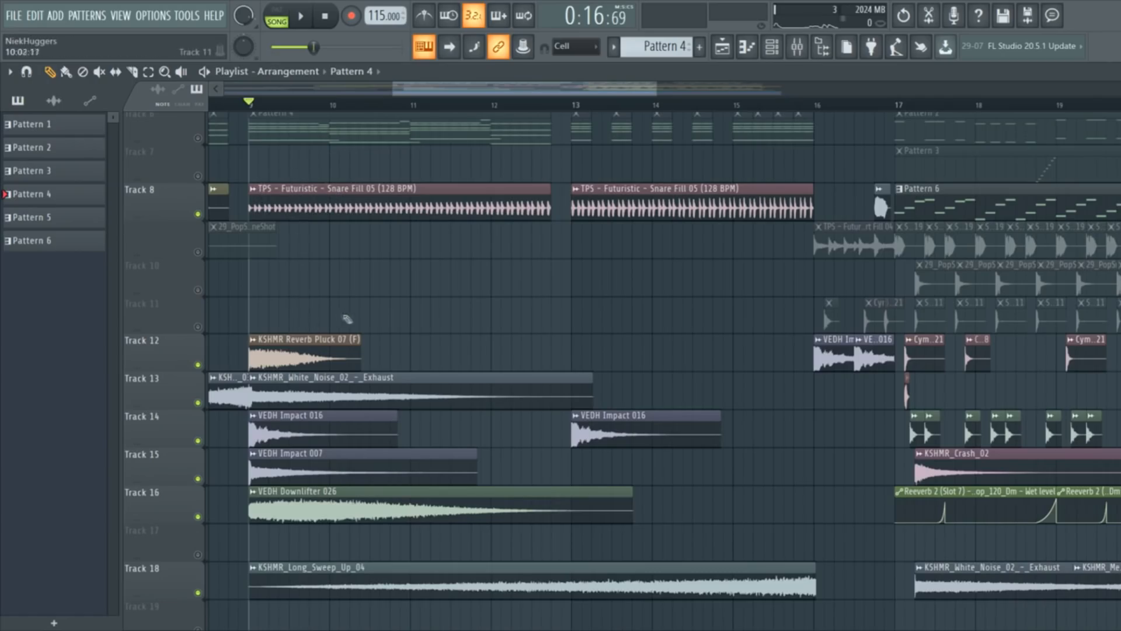
left_click_drag(394, 329, 313, 555)
key("space")
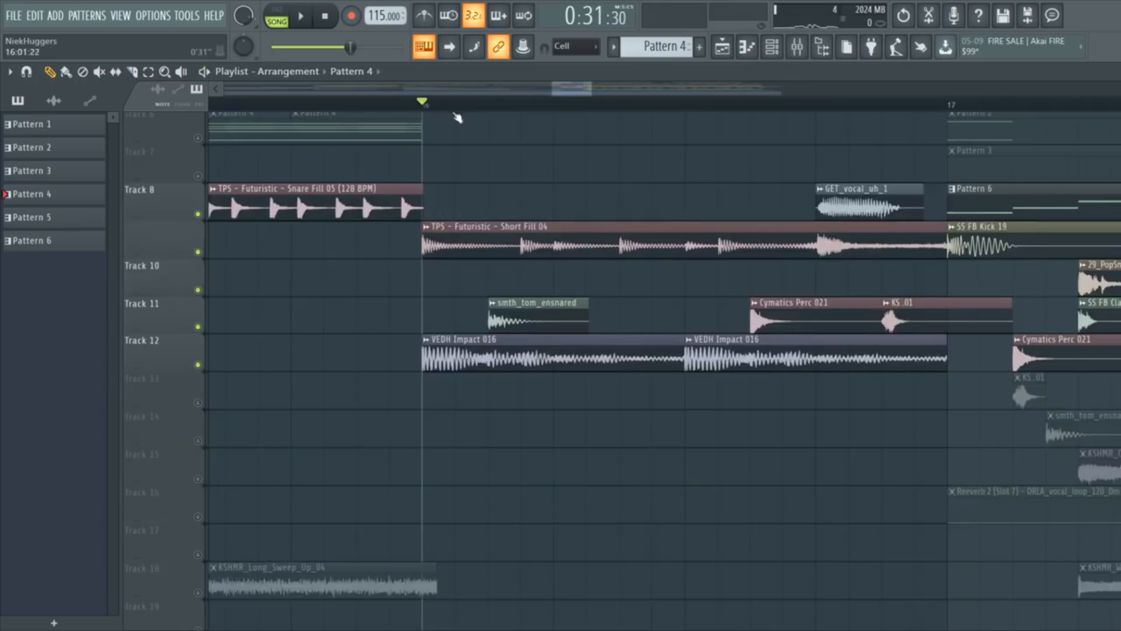
Play the fill section from bar 16, then play the full POP arrangement and stop at its end.
scroll(477, 151, "down", 1)
key("space")
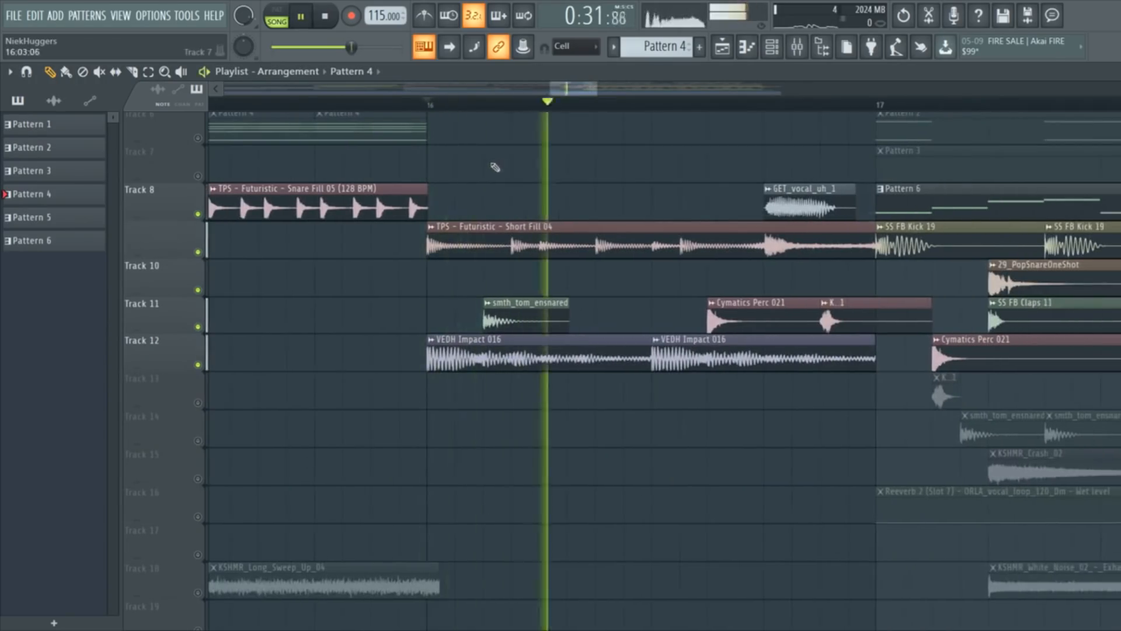
key("space")
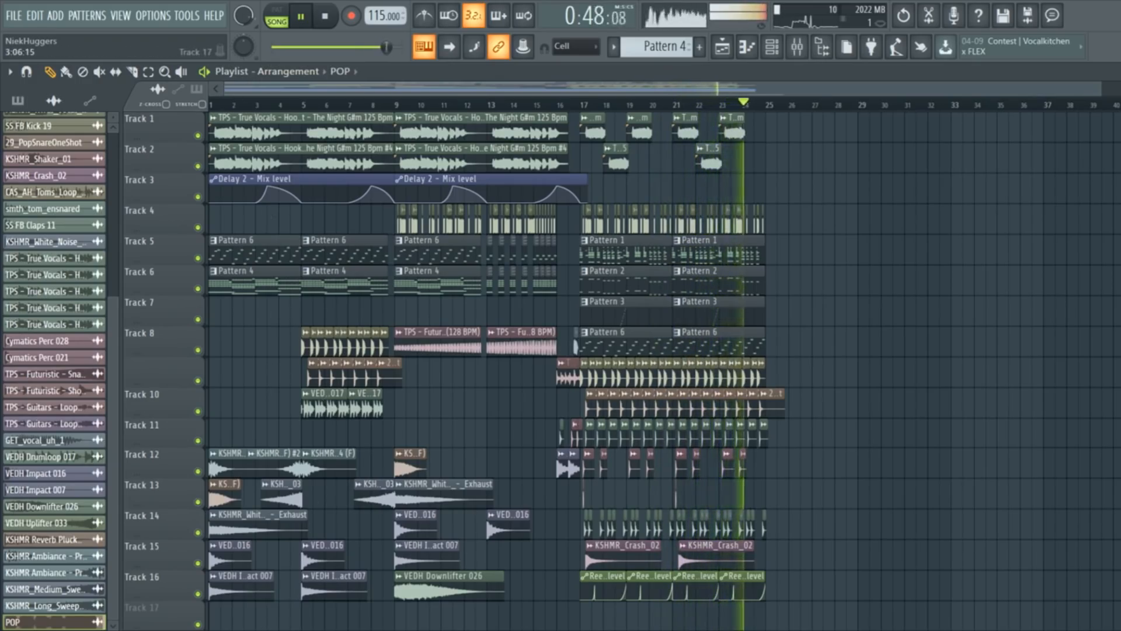
key("space")
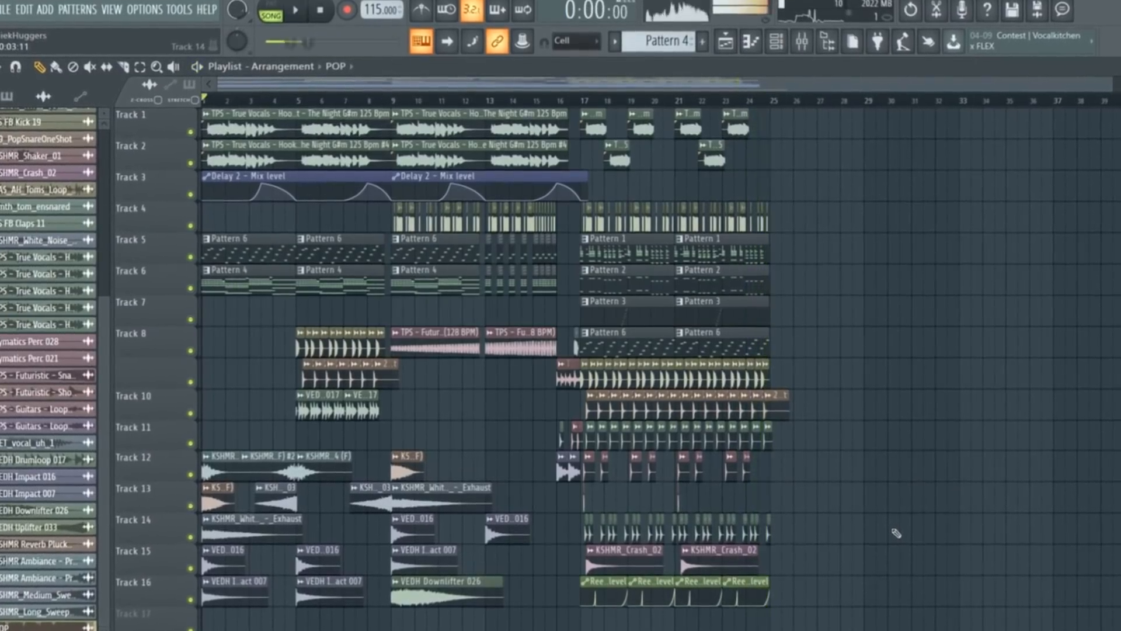